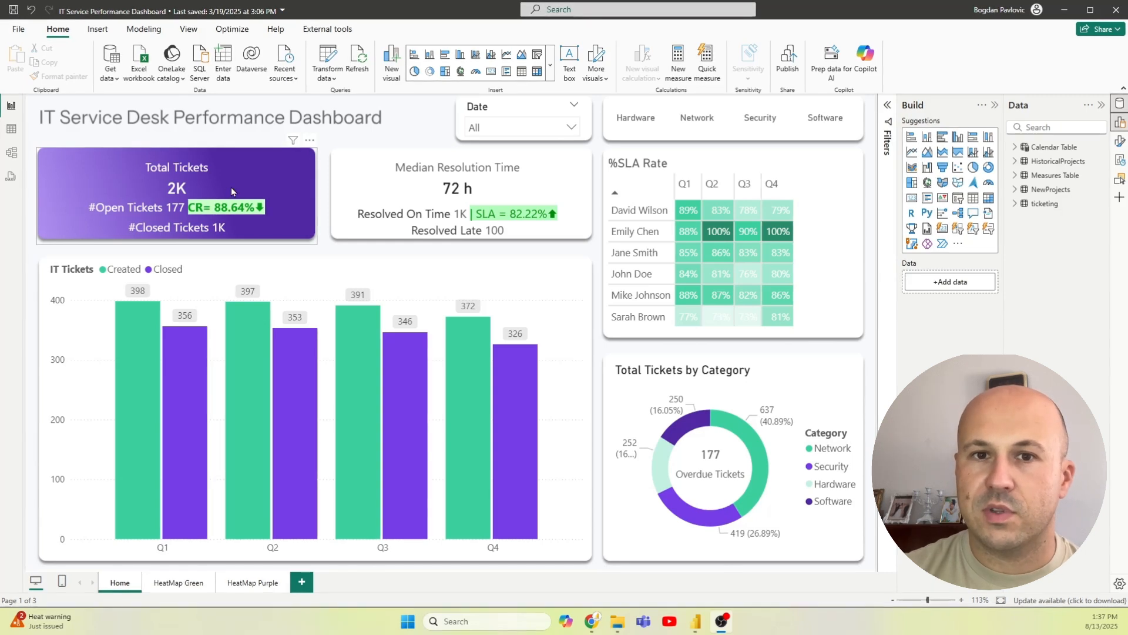
# Step: Show the HistoricalProjects table's data and examine its ProjectID, ClientName and Assignee columns
pyautogui.click(11, 128)
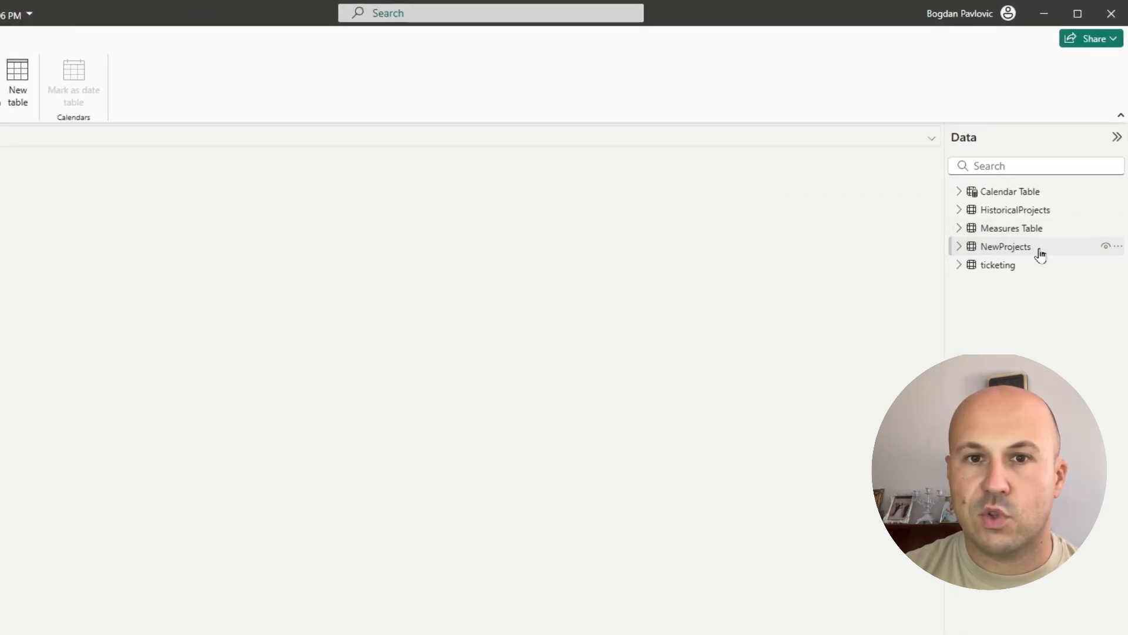
pyautogui.click(1031, 254)
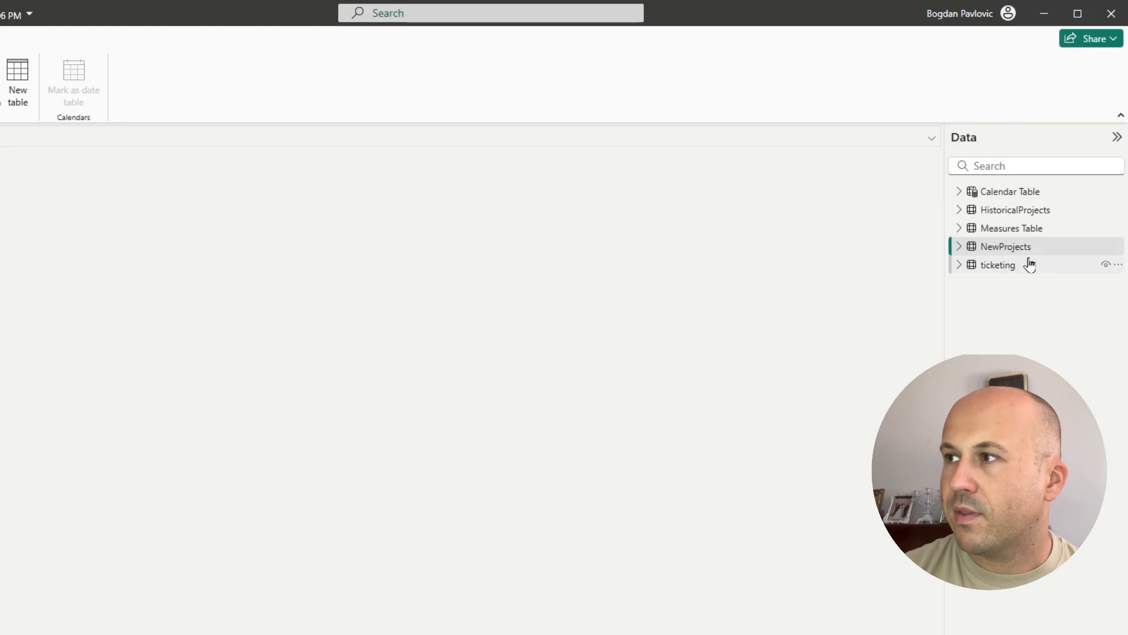
pyautogui.click(995, 216)
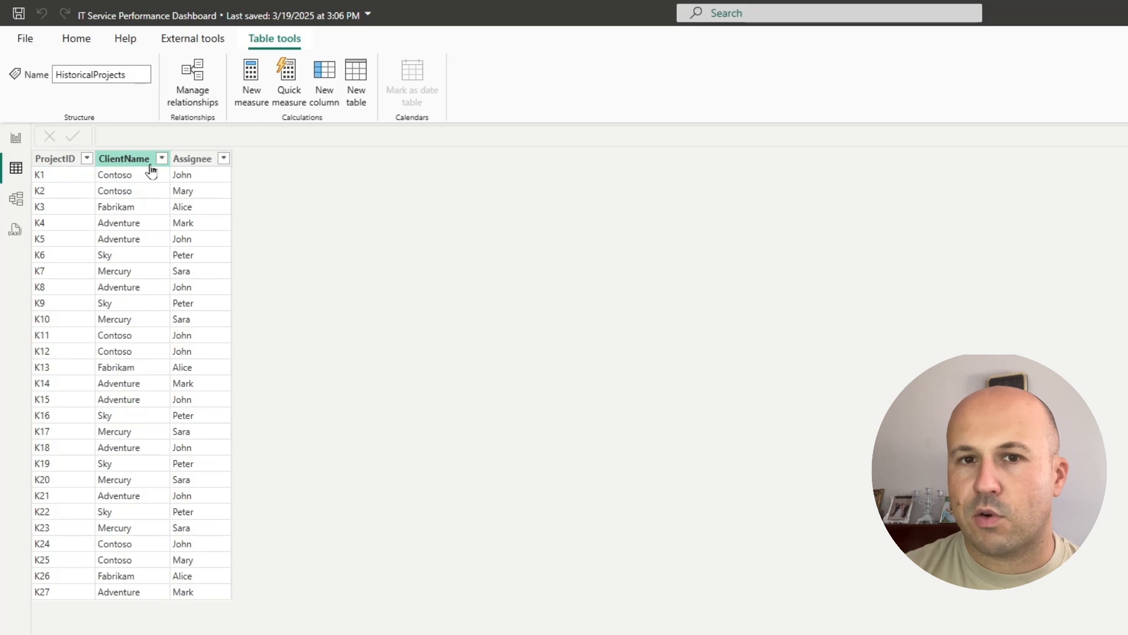
pyautogui.click(50, 162)
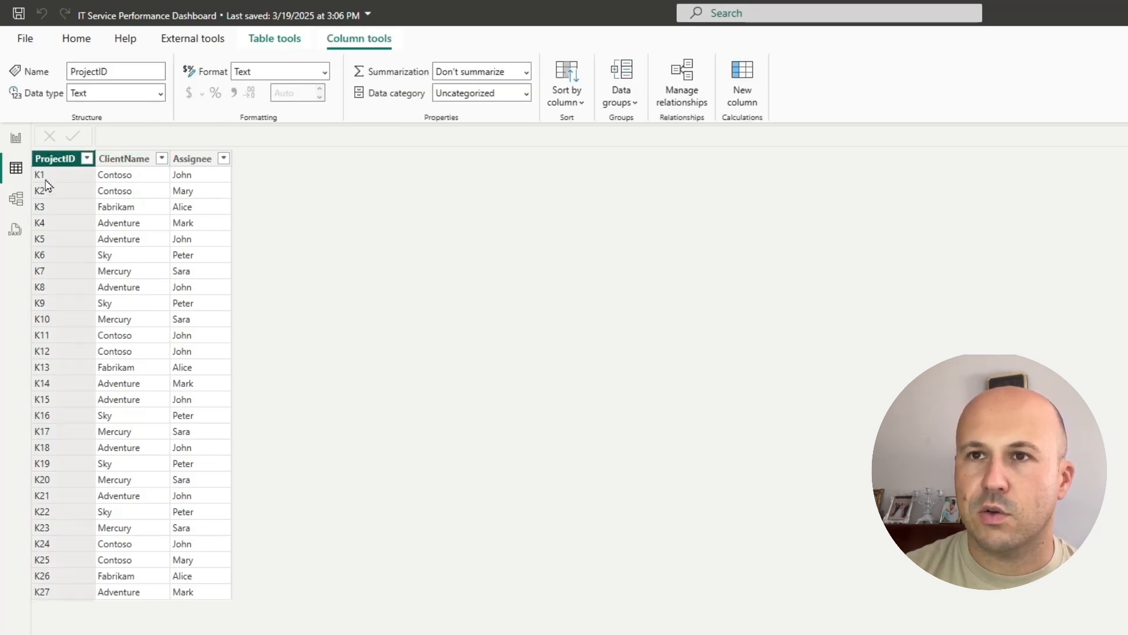
pyautogui.click(131, 162)
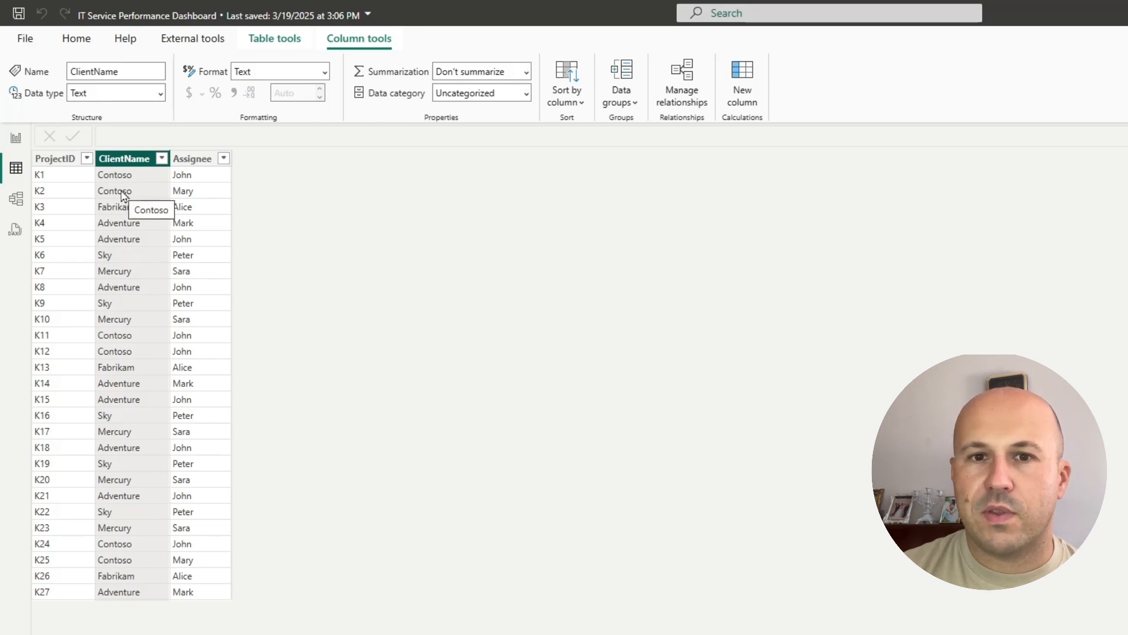
pyautogui.click(192, 165)
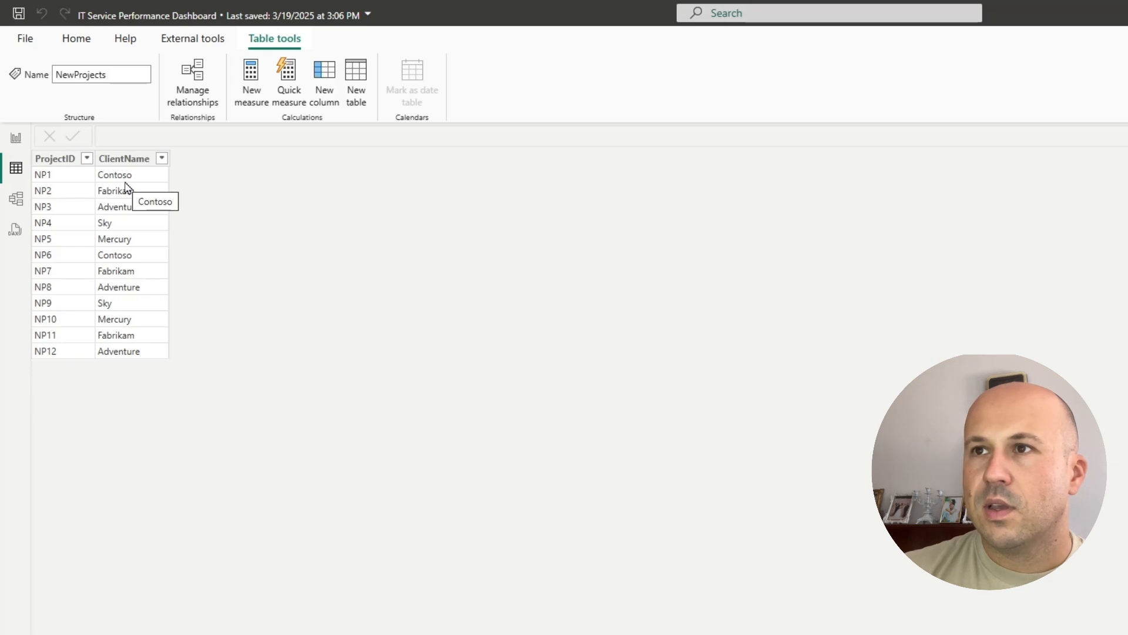
# Step: Add a calculated column named Asignee to the NewProjects table and begin its formula with CALCULATE
pyautogui.click(330, 83)
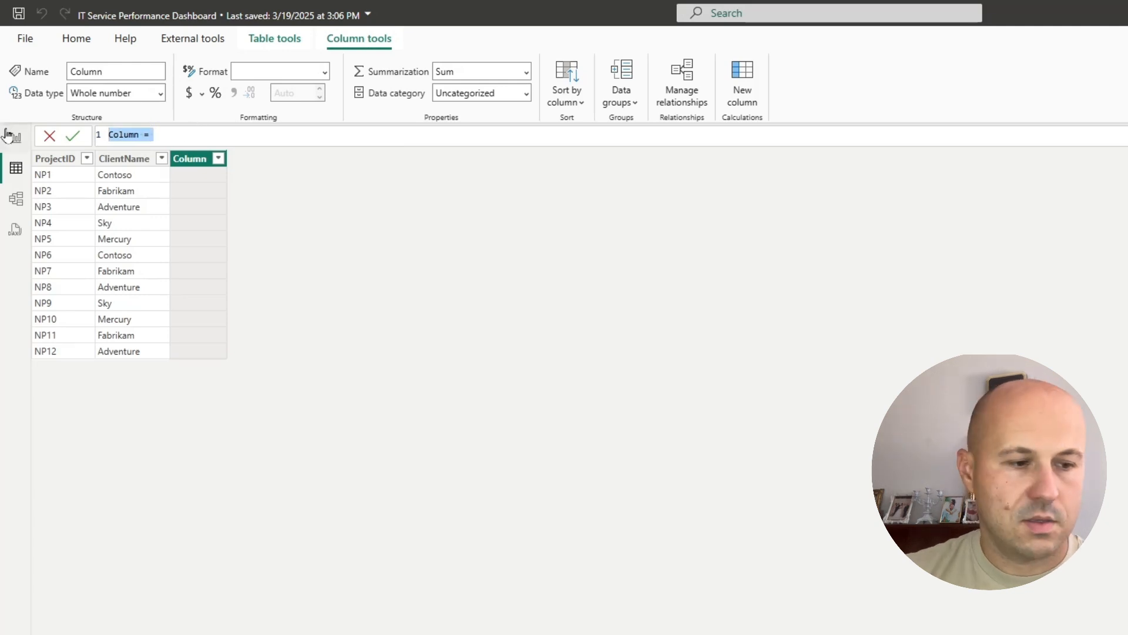
pyautogui.write('Asigne')
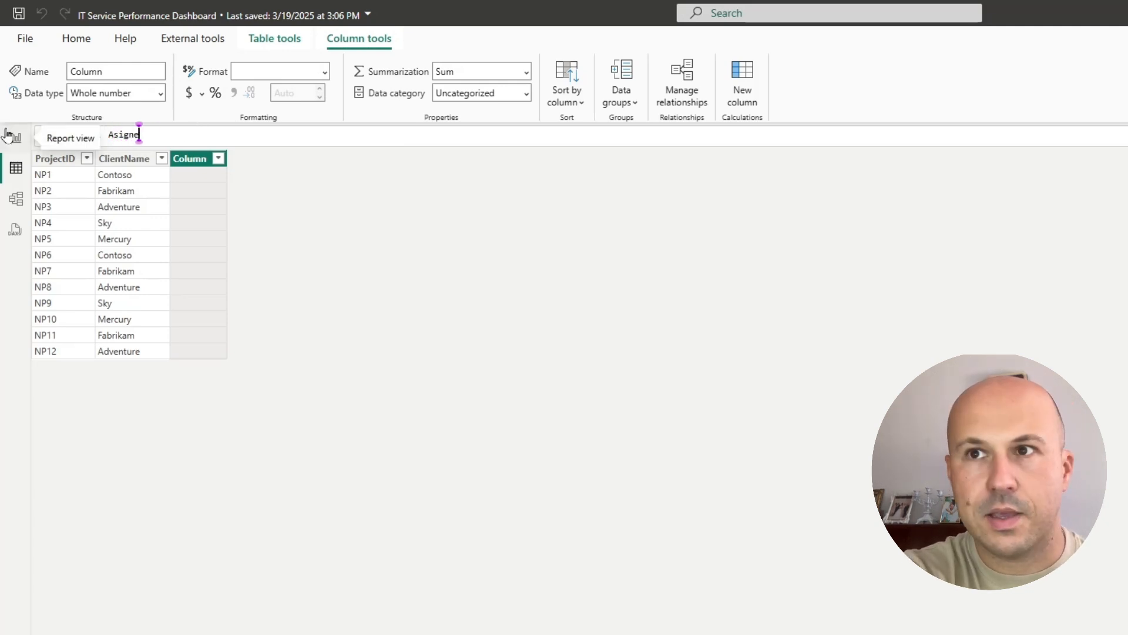
pyautogui.write('e')
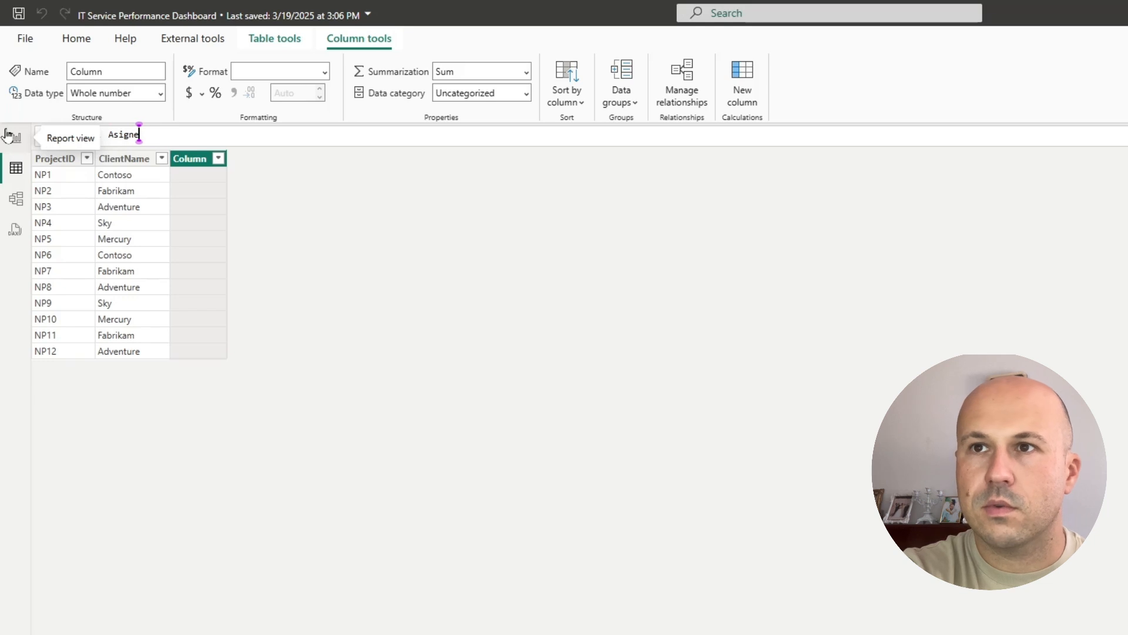
pyautogui.write(' =')
pyautogui.hotkey('shift', 'Return')
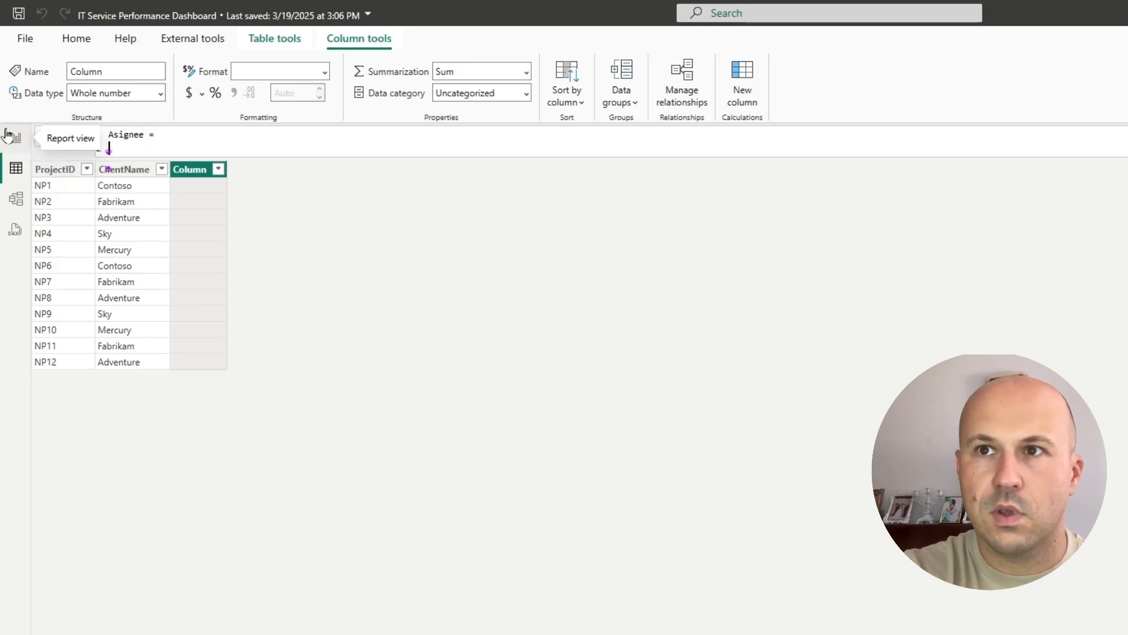
pyautogui.write('calc')
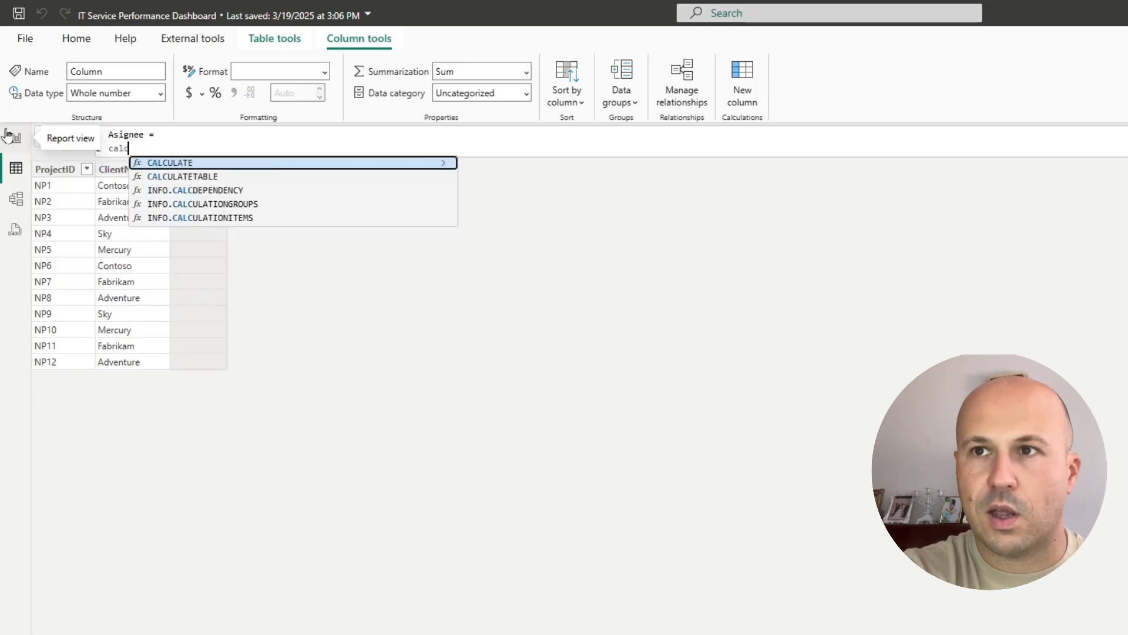
pyautogui.press('Tab')
pyautogui.hotkey('shift', 'Return')
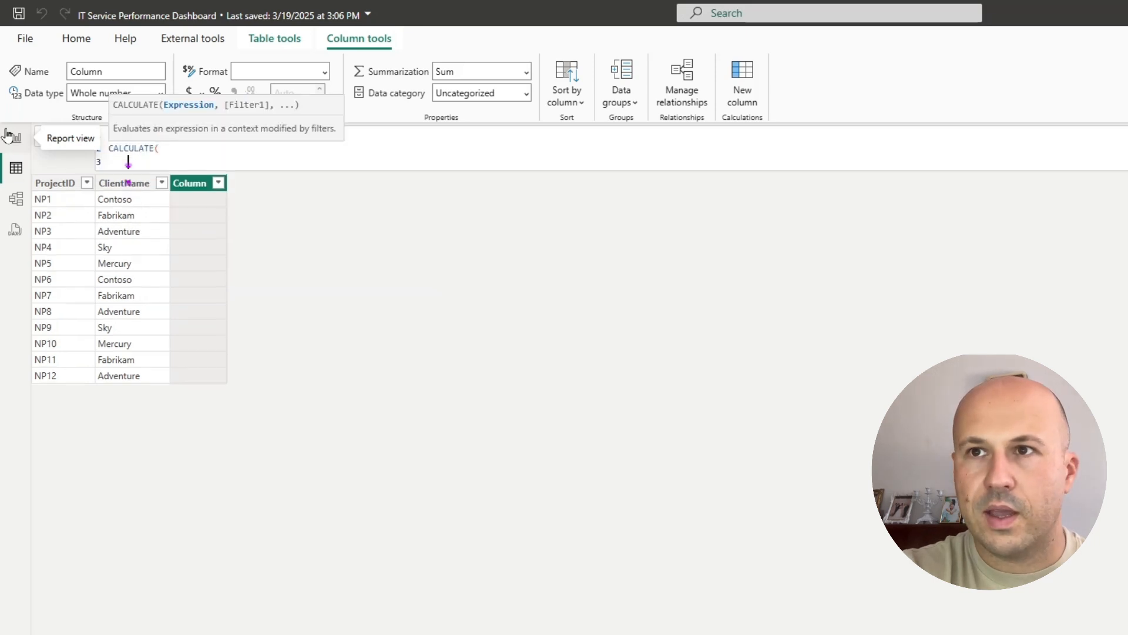
# Step: Insert FIRSTNONBLANK as the CALCULATE expression, with HistoricalProjects[Assignee] as its column argument
pyautogui.write('fir')
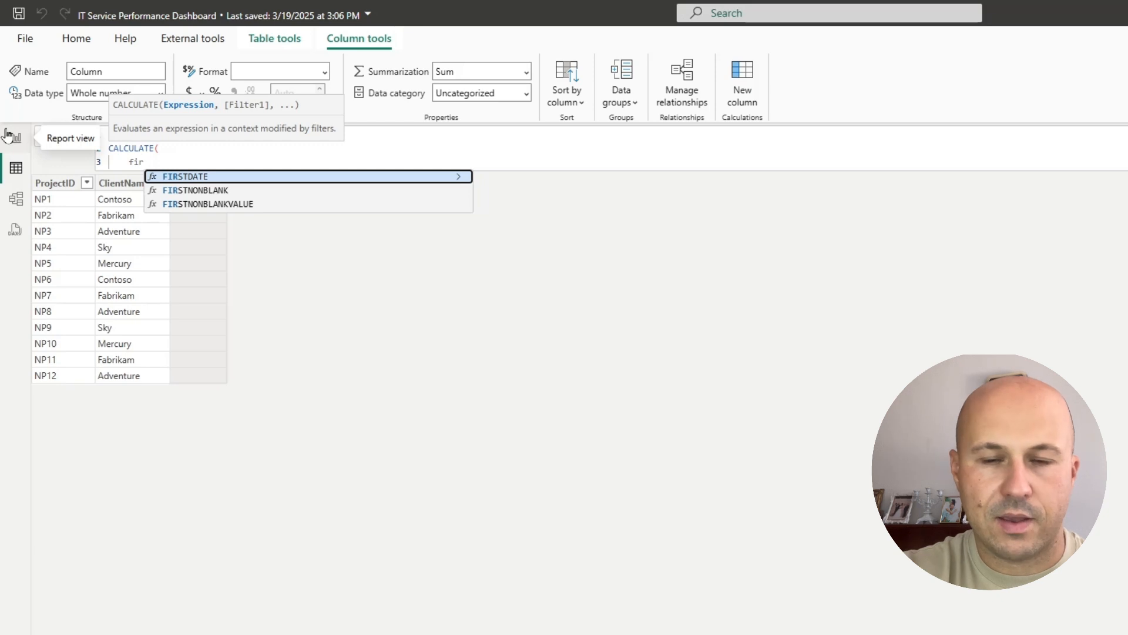
pyautogui.press('Down')
pyautogui.press('Tab')
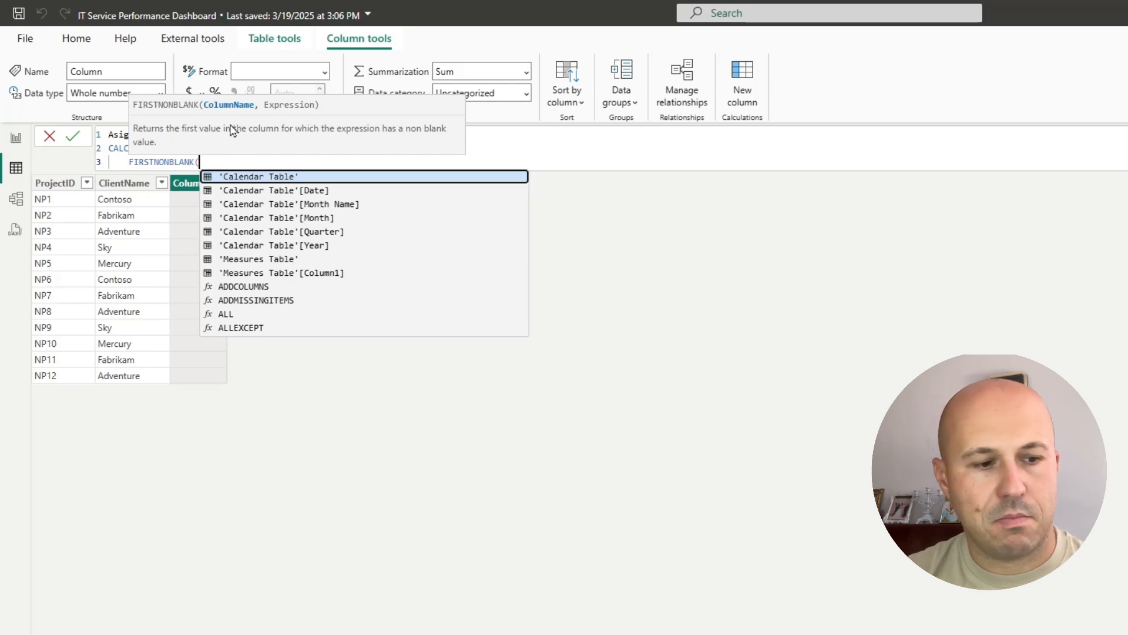
pyautogui.write('a')
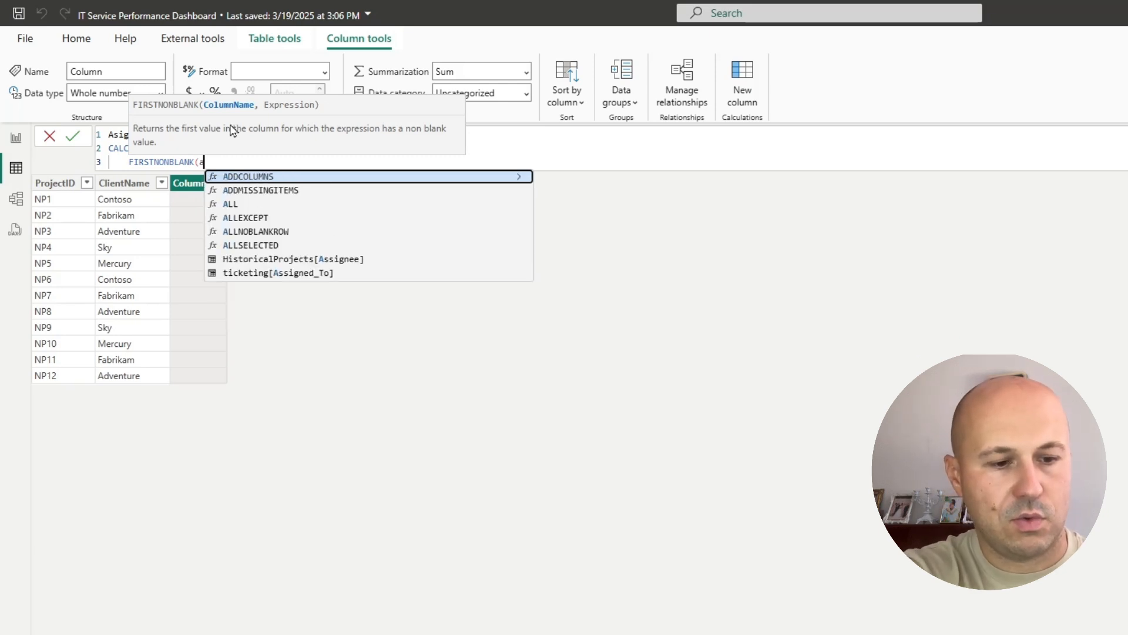
pyautogui.write('si')
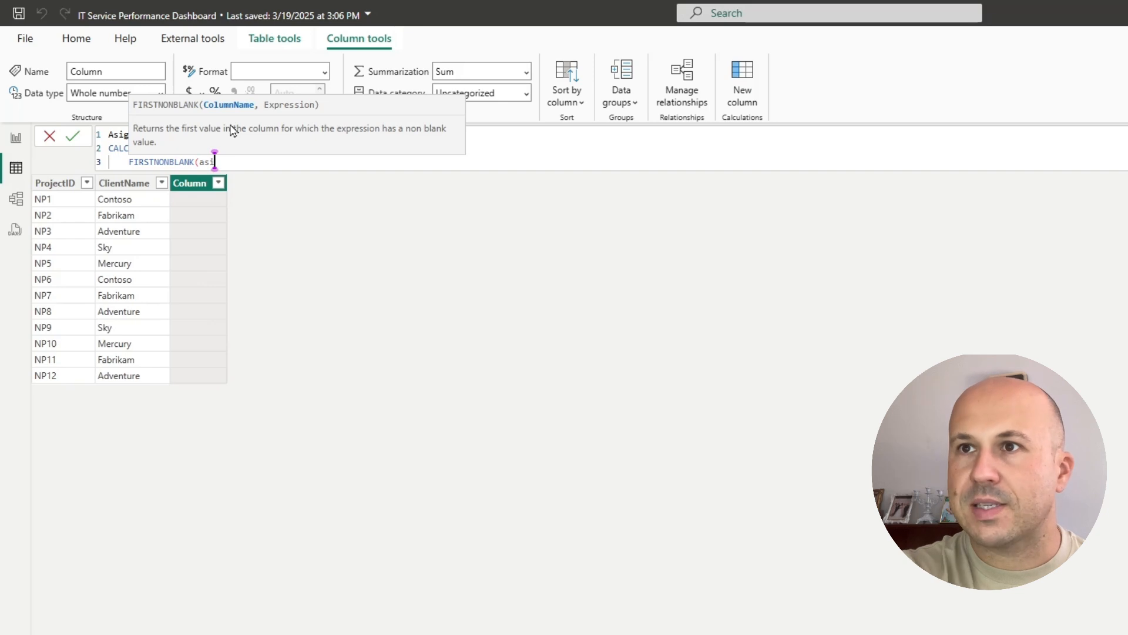
pyautogui.press('BackSpace')
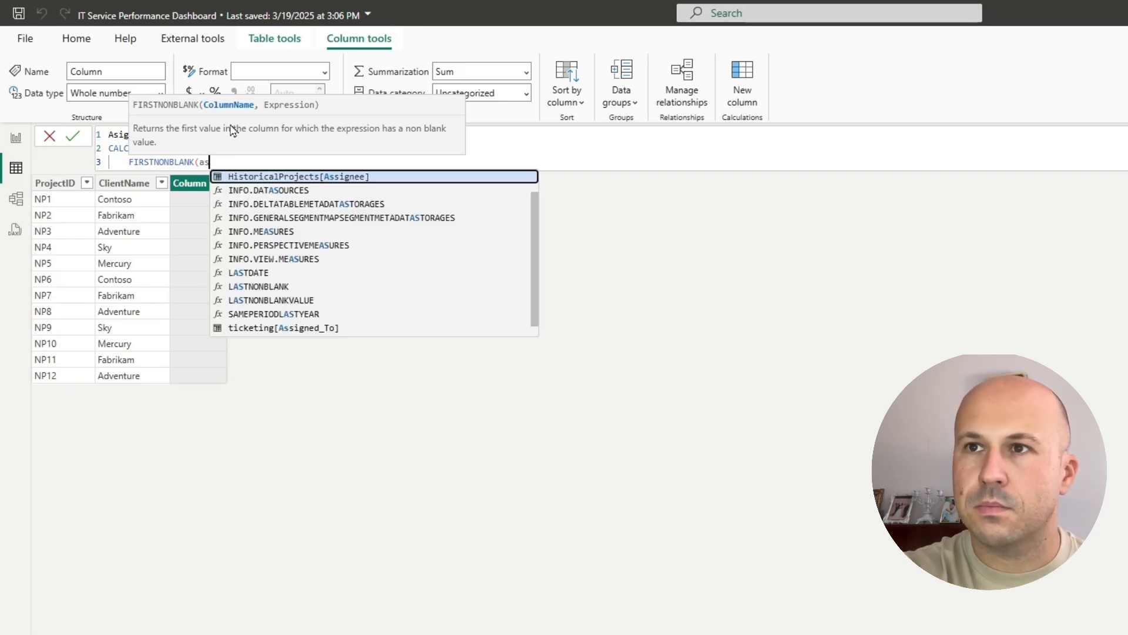
pyautogui.write('s')
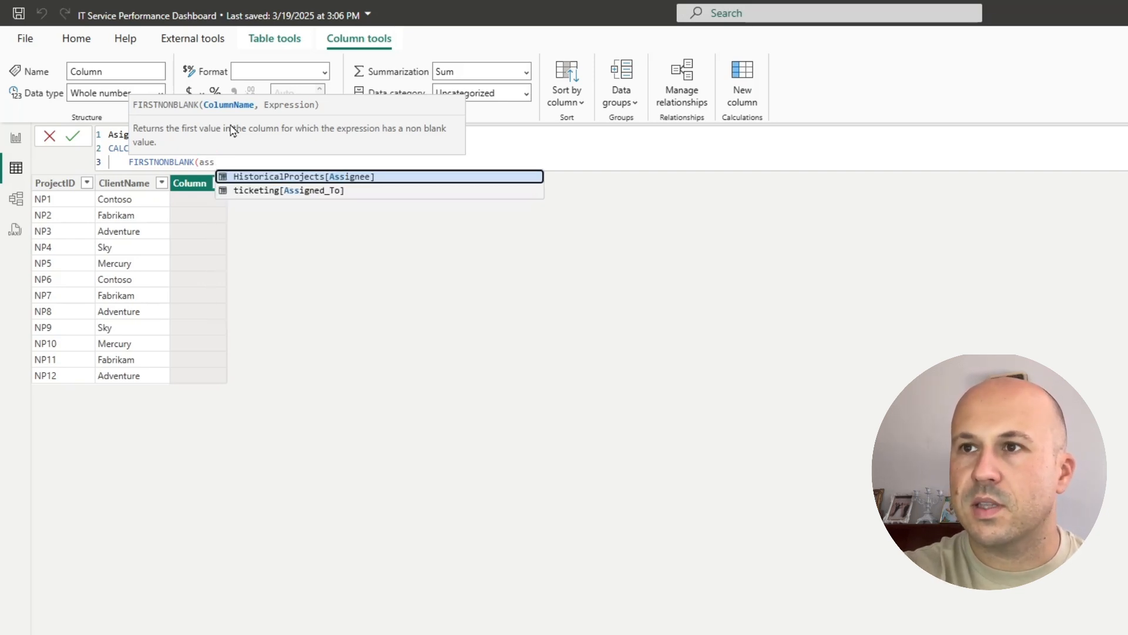
pyautogui.press('Tab')
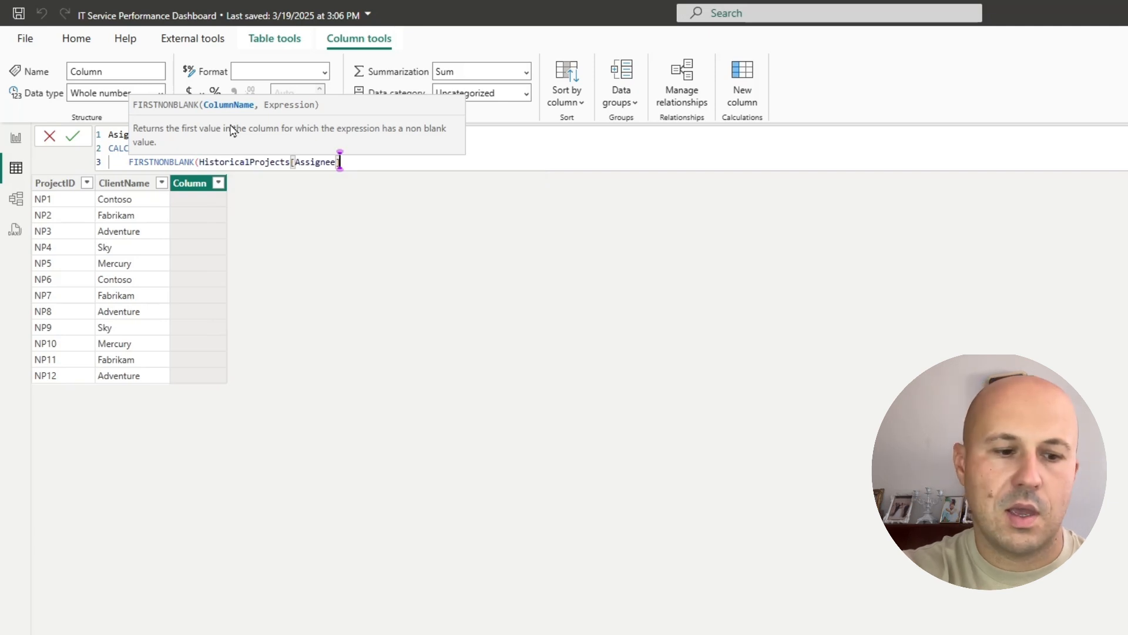
pyautogui.write(',')
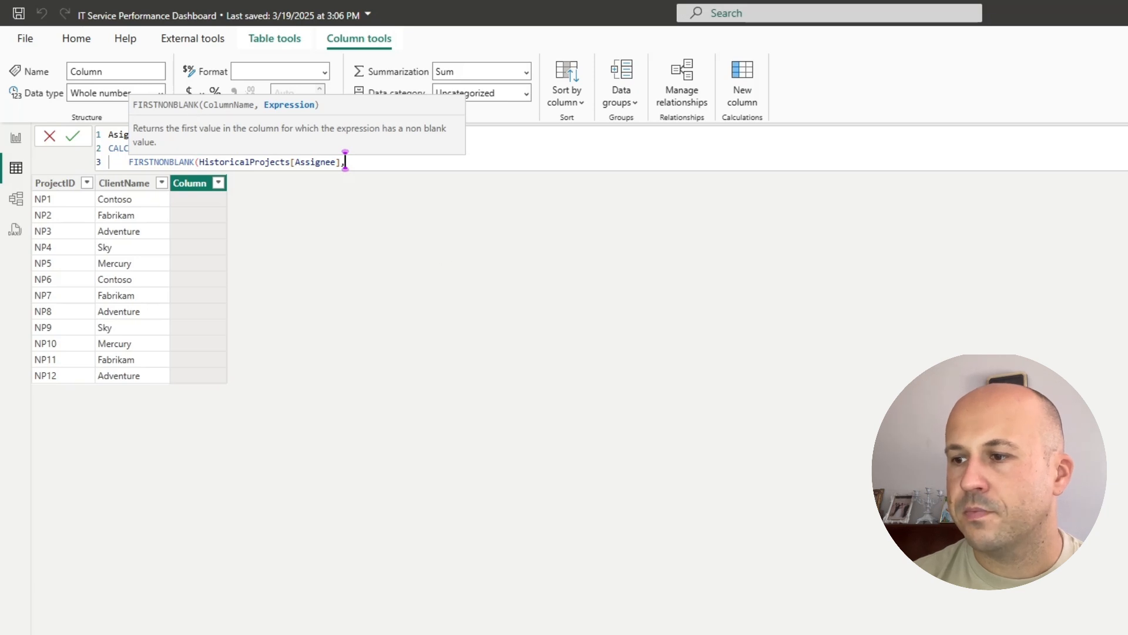
# Step: Switch to the browser and examine the FIRSTNONBLANK description, syntax, parameters and return value on Microsoft Learn
pyautogui.press('Escape')
pyautogui.hotkey('alt', 'Tab')
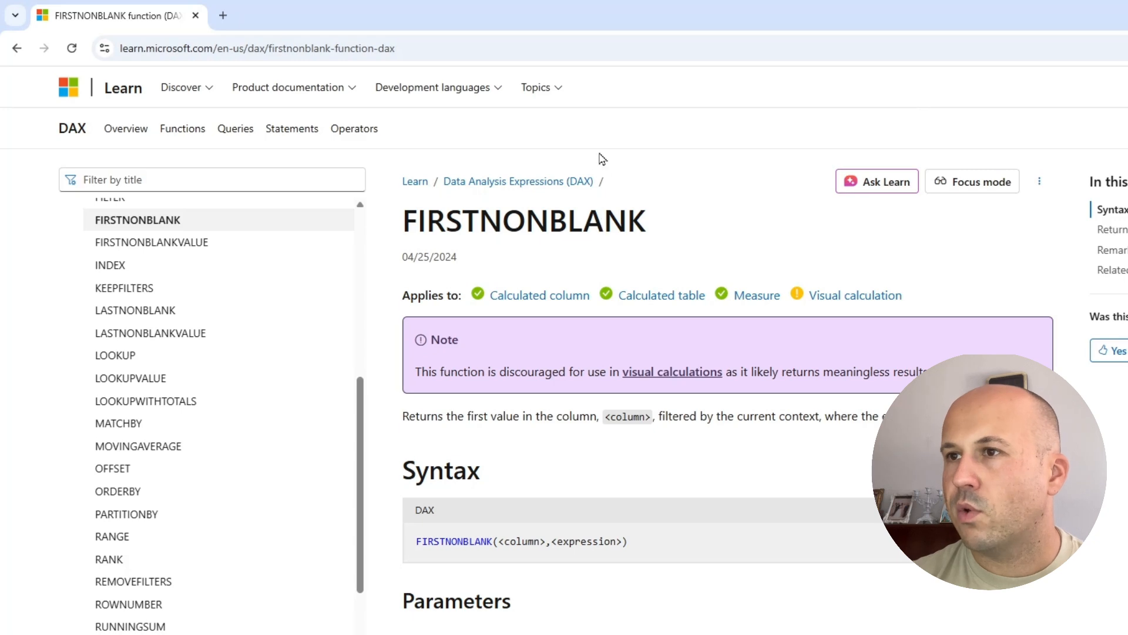
pyautogui.scroll(-1, 604, 200)
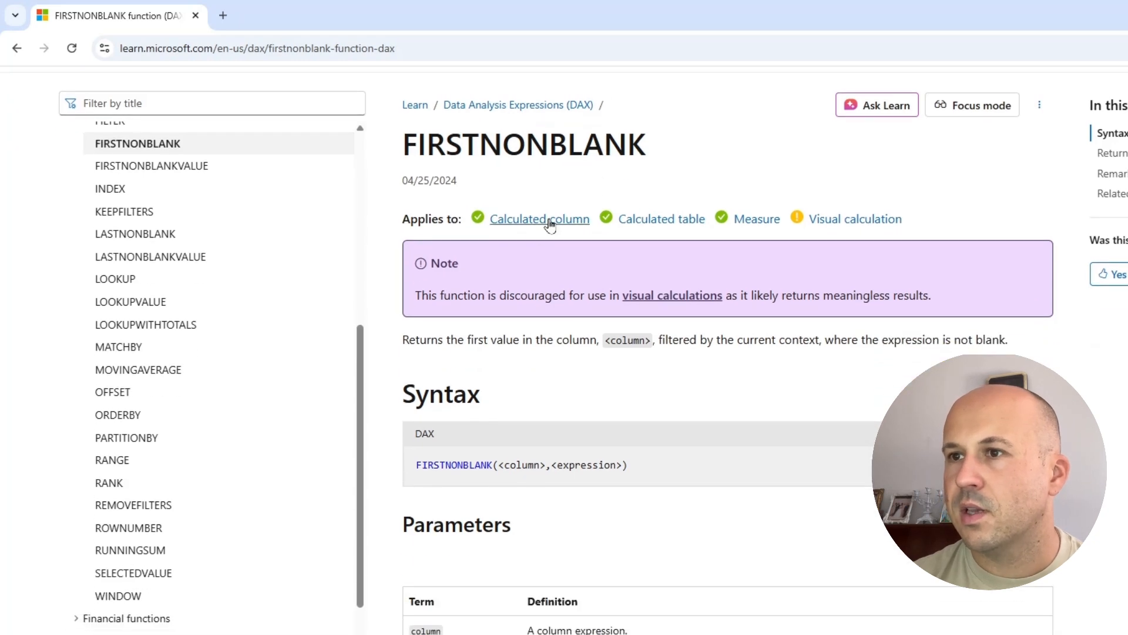
pyautogui.moveTo(410, 340); pyautogui.dragTo(557, 339)
pyautogui.moveTo(683, 340); pyautogui.dragTo(1025, 345)
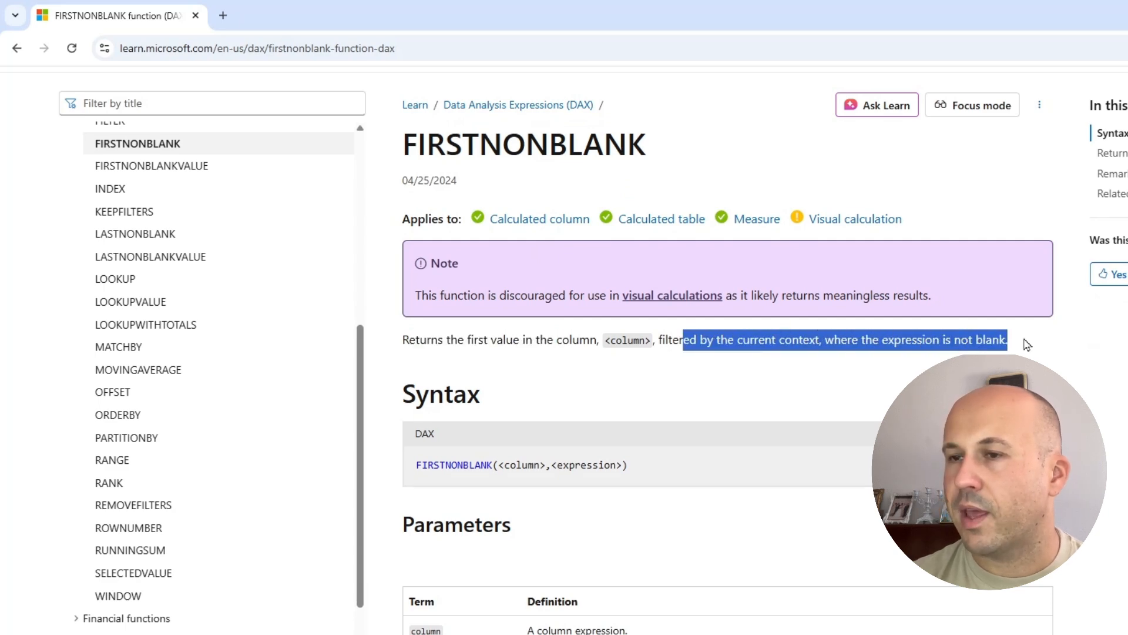
pyautogui.click(702, 343)
pyautogui.scroll(-3, 663, 397)
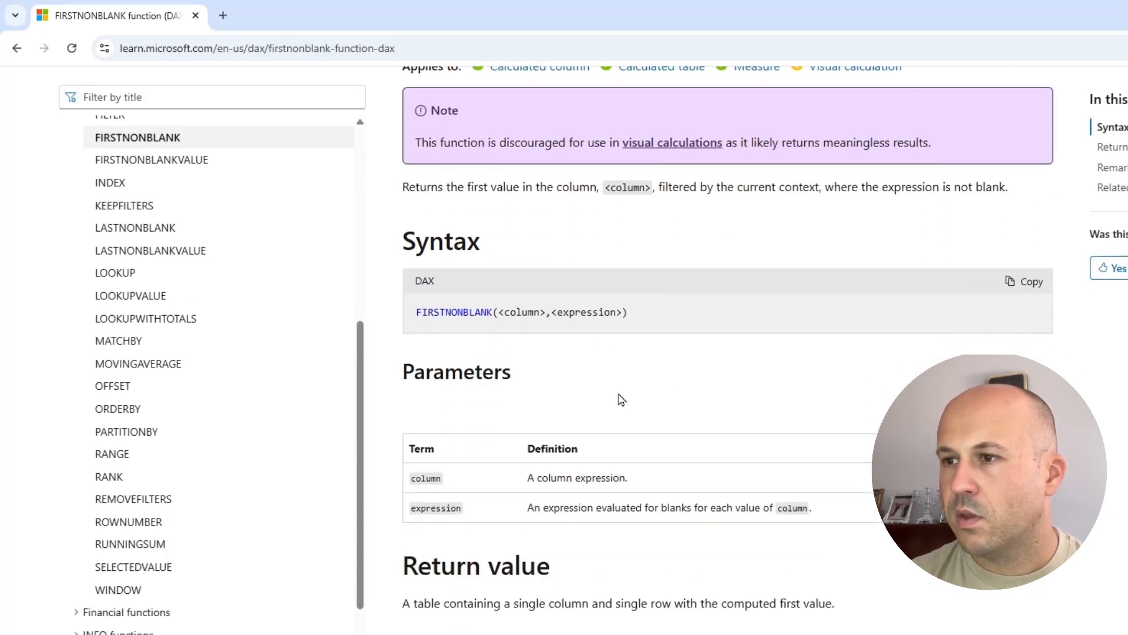
pyautogui.scroll(-3, 617, 397)
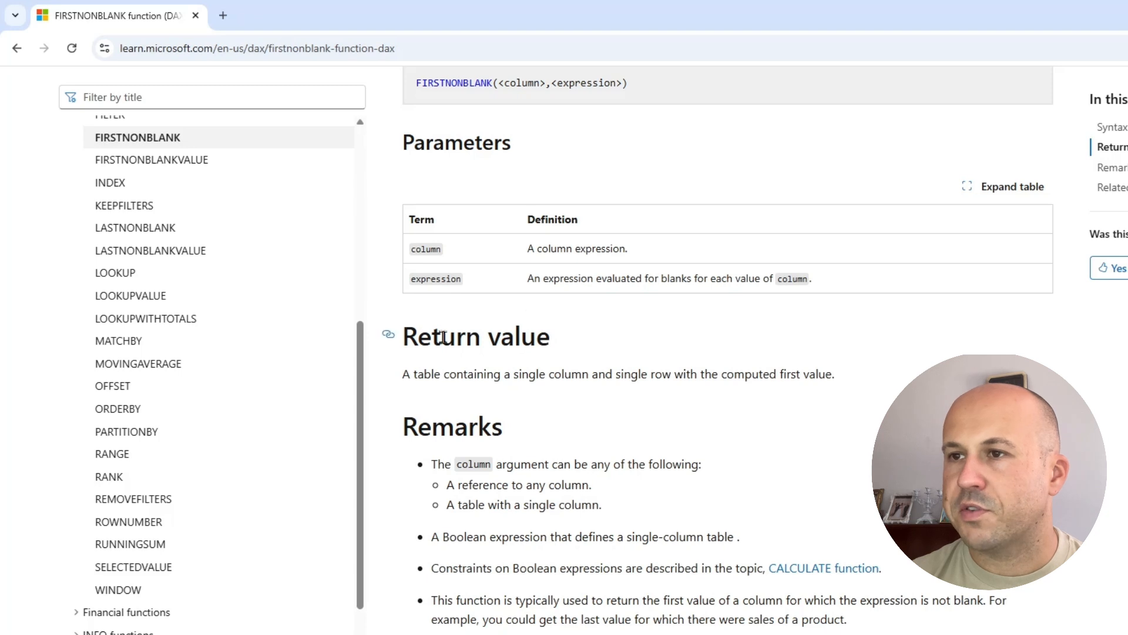
pyautogui.moveTo(402, 379); pyautogui.dragTo(870, 379)
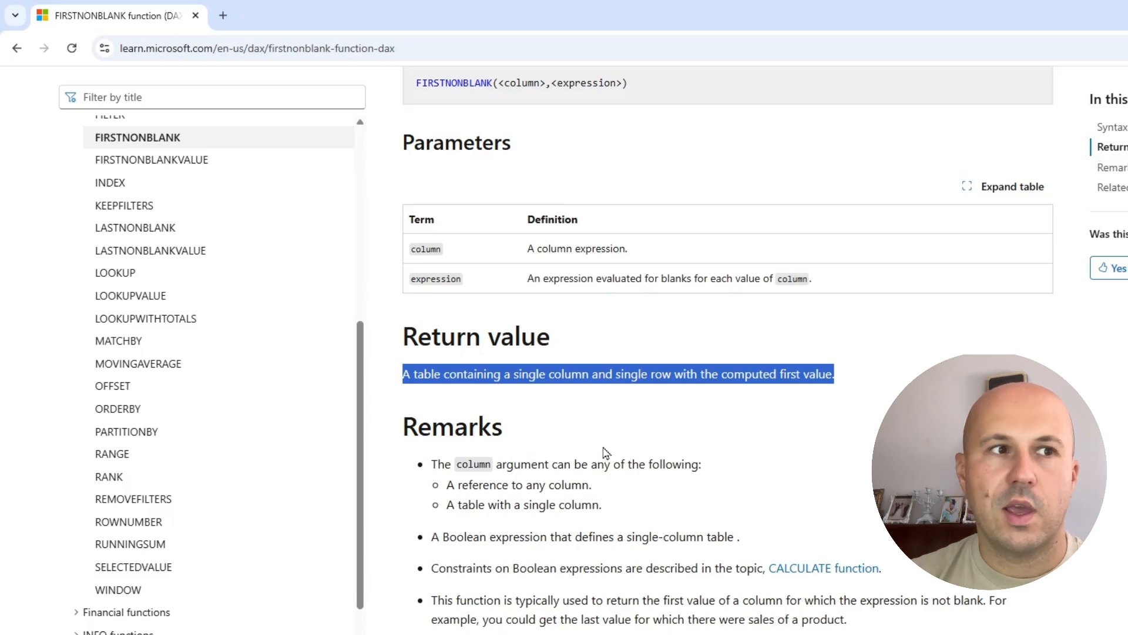
pyautogui.click(581, 342)
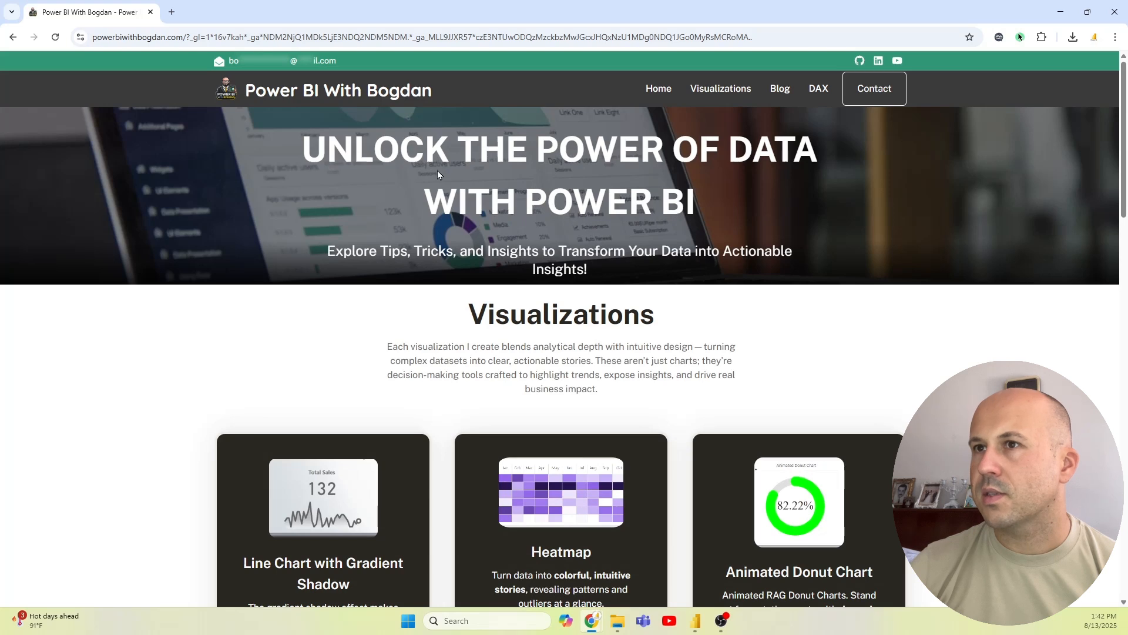
# Step: Open the article "Understanding FIRSTNONBLANK In Power BI" from the website's DAX section
pyautogui.scroll(-1, 503, 135)
pyautogui.scroll(1, 502, 136)
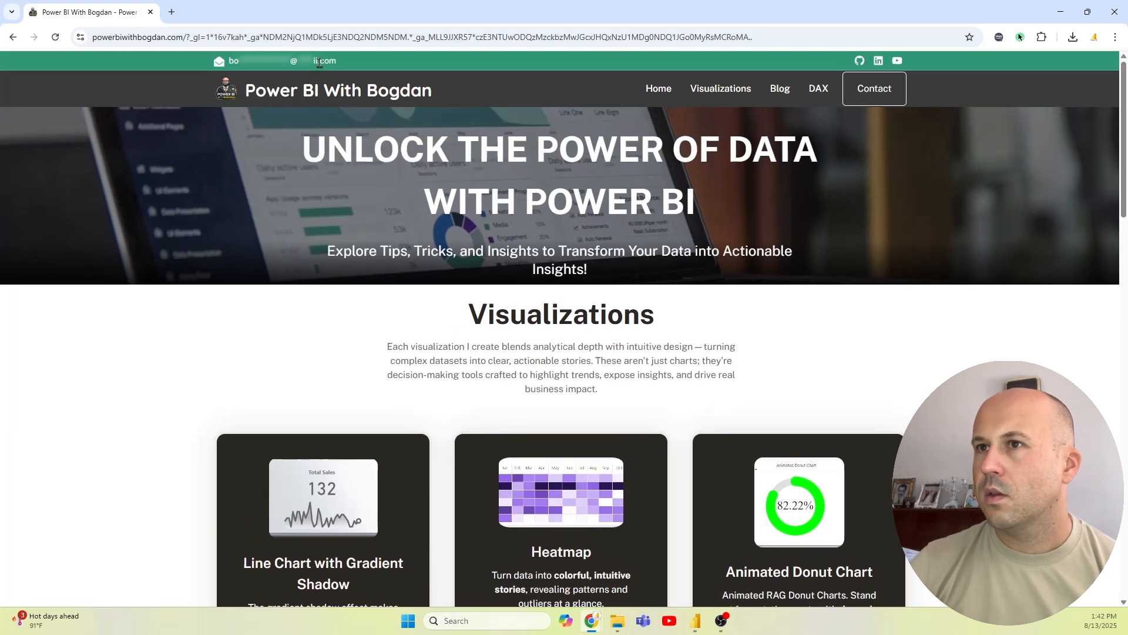
pyautogui.click(817, 90)
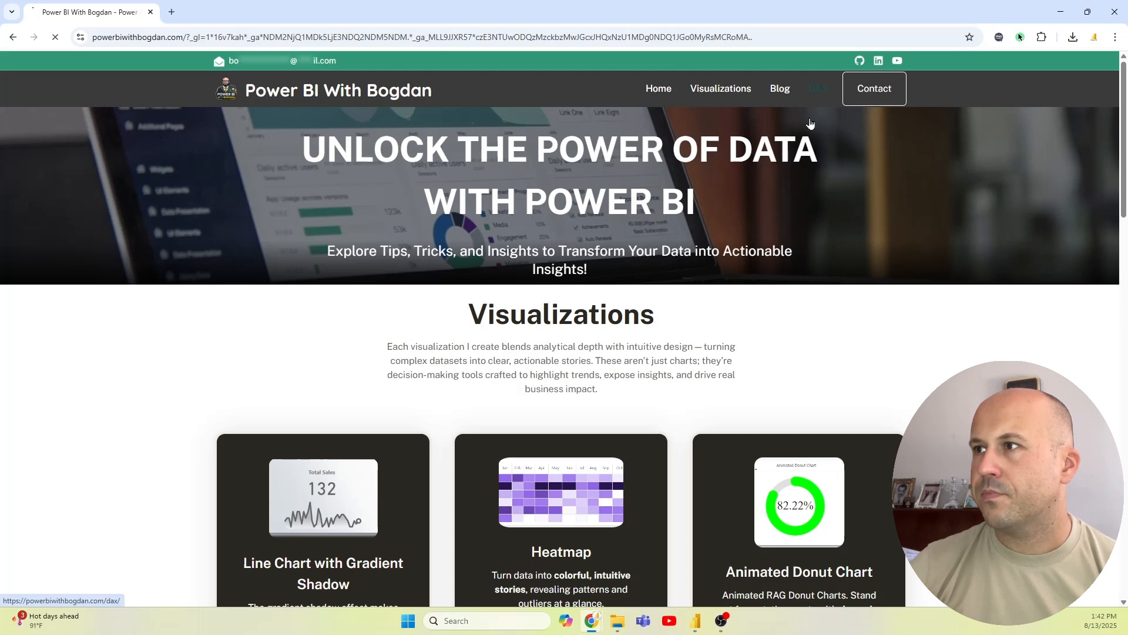
pyautogui.scroll(-2, 730, 215)
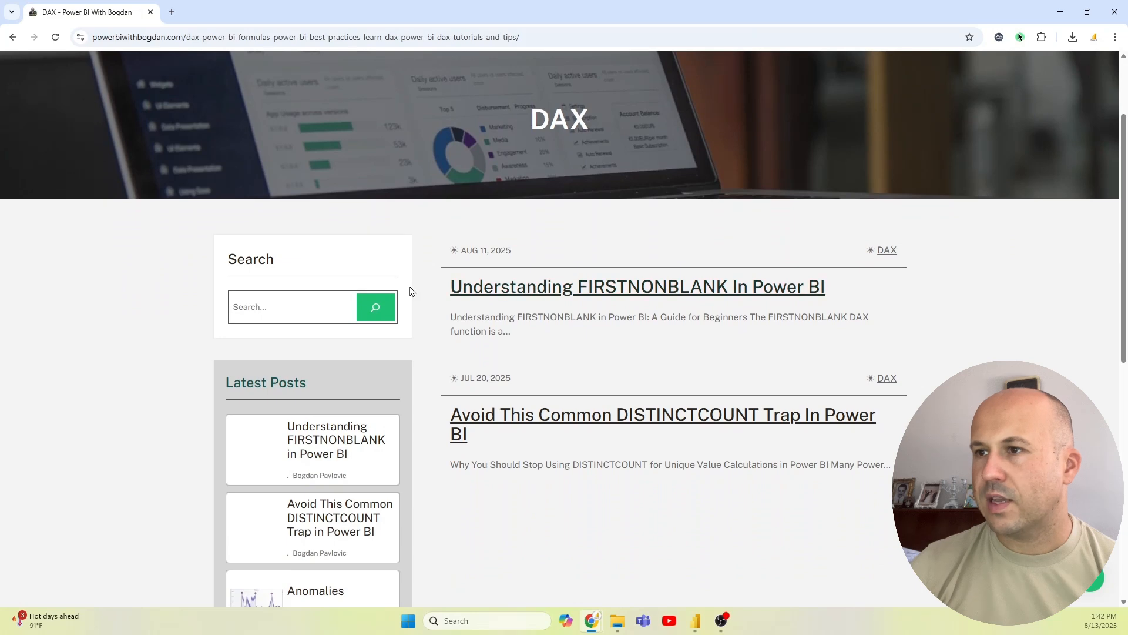
pyautogui.click(700, 292)
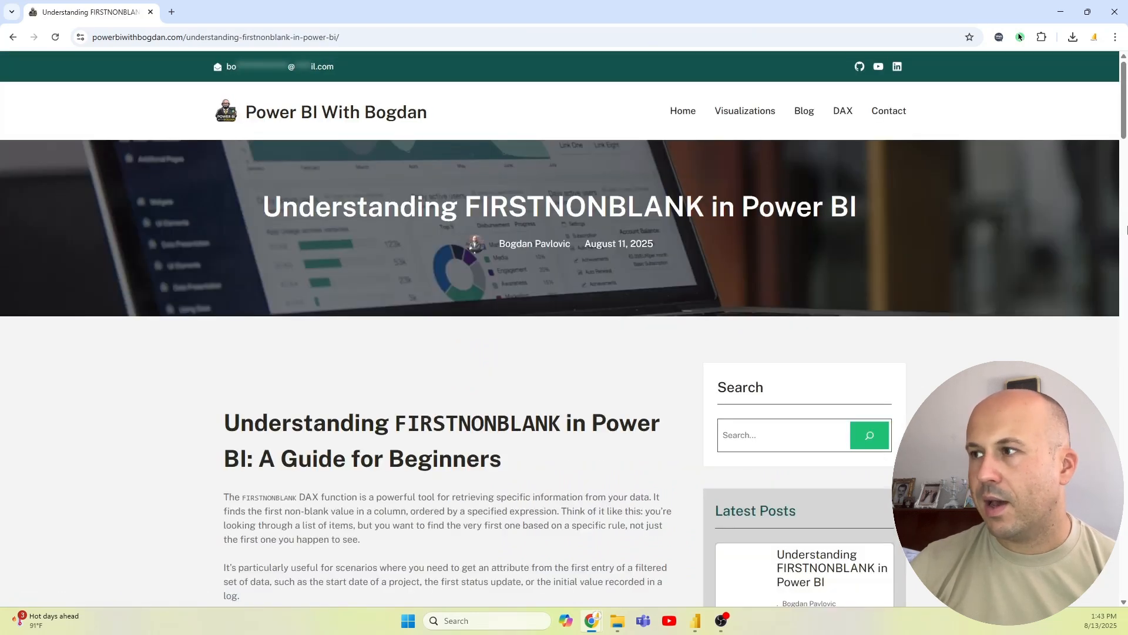
# Step: Examine the article's Excel LOOKUP comparison, its many-to-many use case and the explanation of the calculated column formula
pyautogui.moveTo(1126, 115); pyautogui.dragTo(1109, 336)
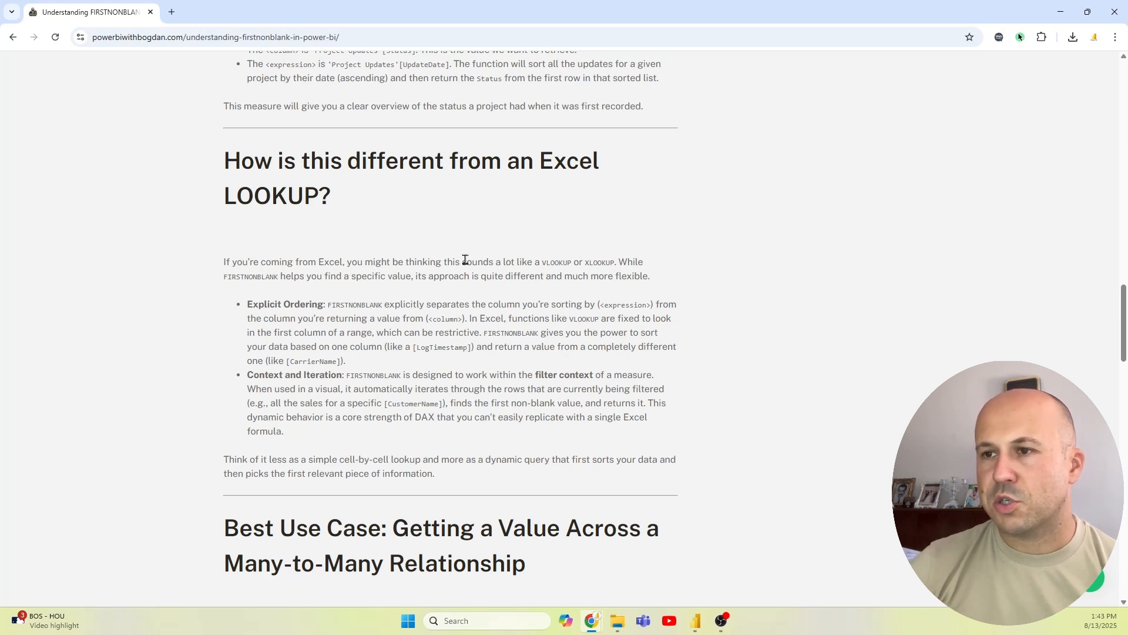
pyautogui.scroll(-1, 464, 262)
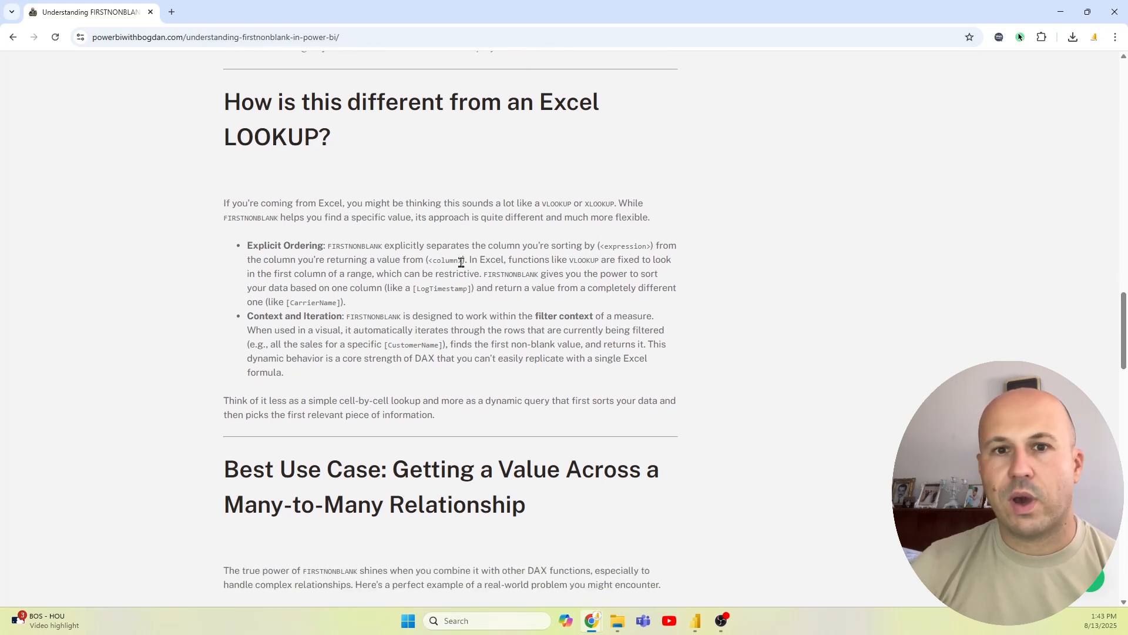
pyautogui.scroll(-4, 453, 259)
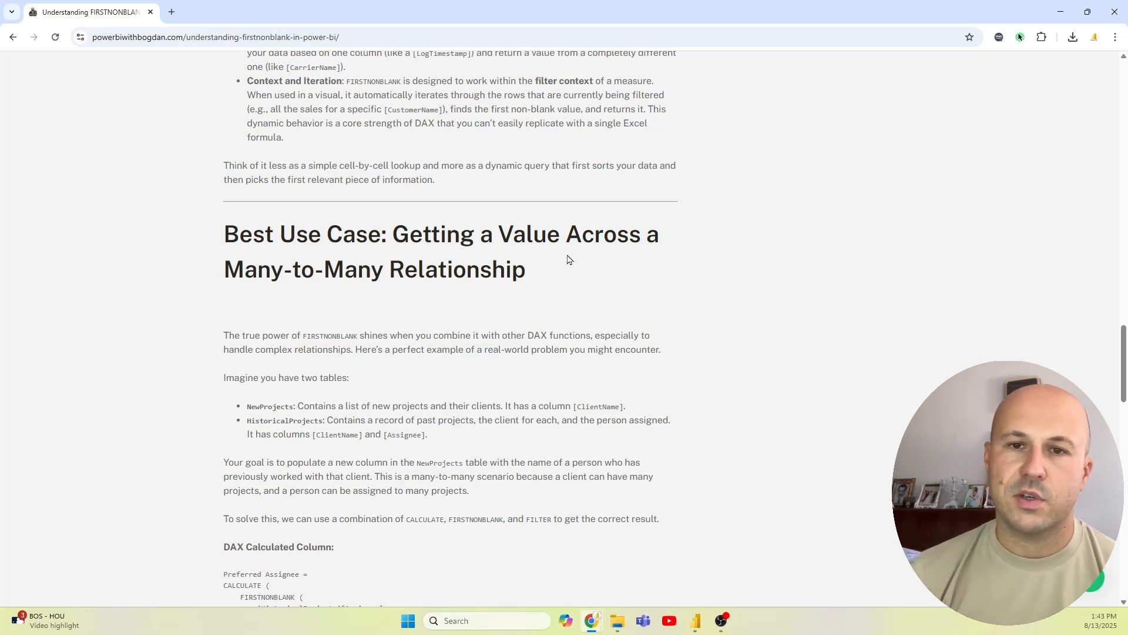
pyautogui.scroll(-10, 526, 257)
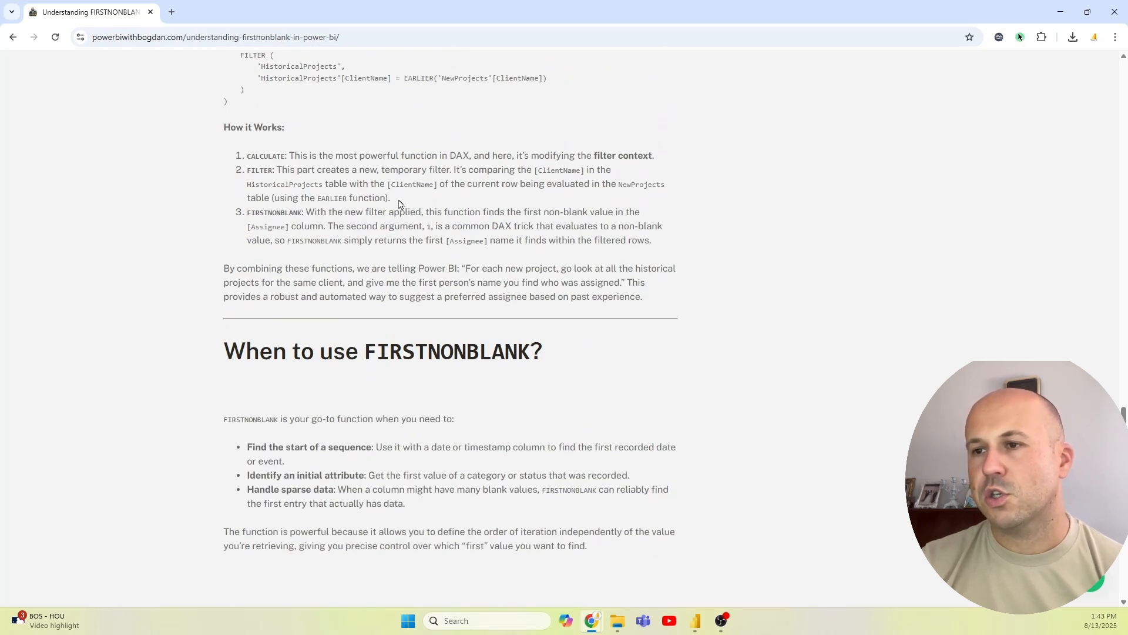
# Step: Examine the article's "When to use FIRSTNONBLANK?" and "How it Works" sections, including the syntax and argument explanations
pyautogui.scroll(-3, 550, 238)
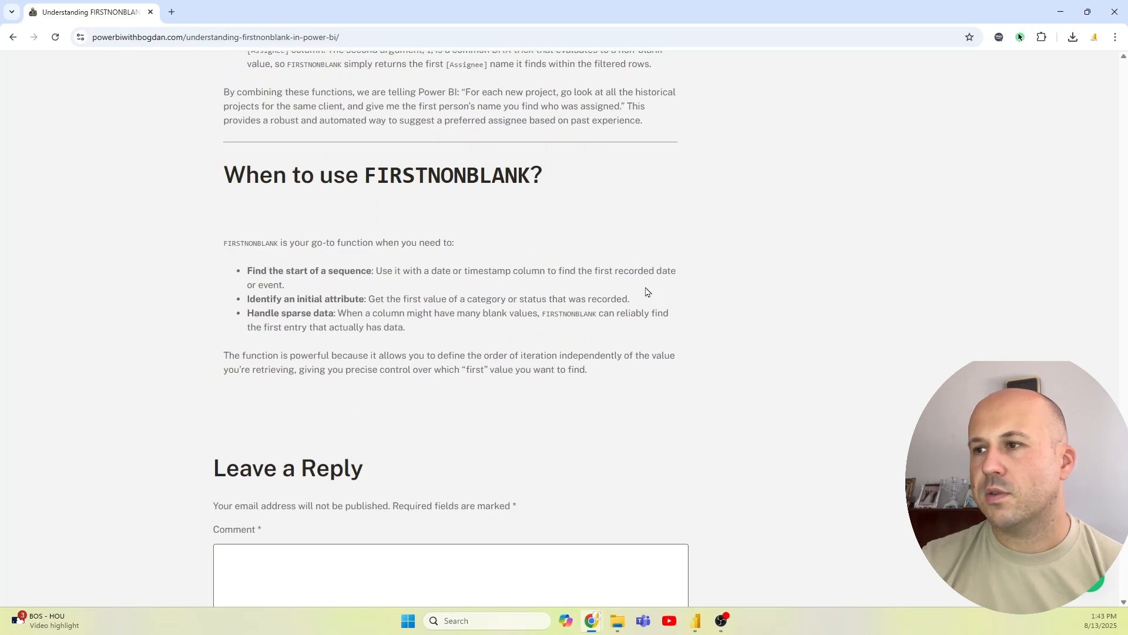
pyautogui.scroll(15, 1113, 164)
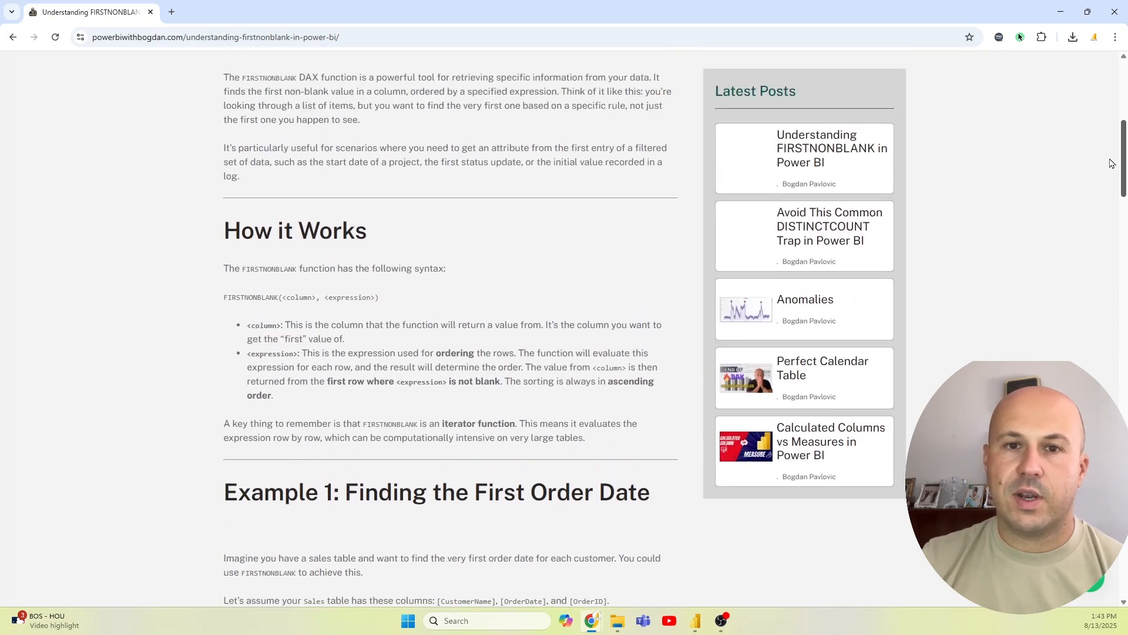
pyautogui.scroll(-1, 324, 320)
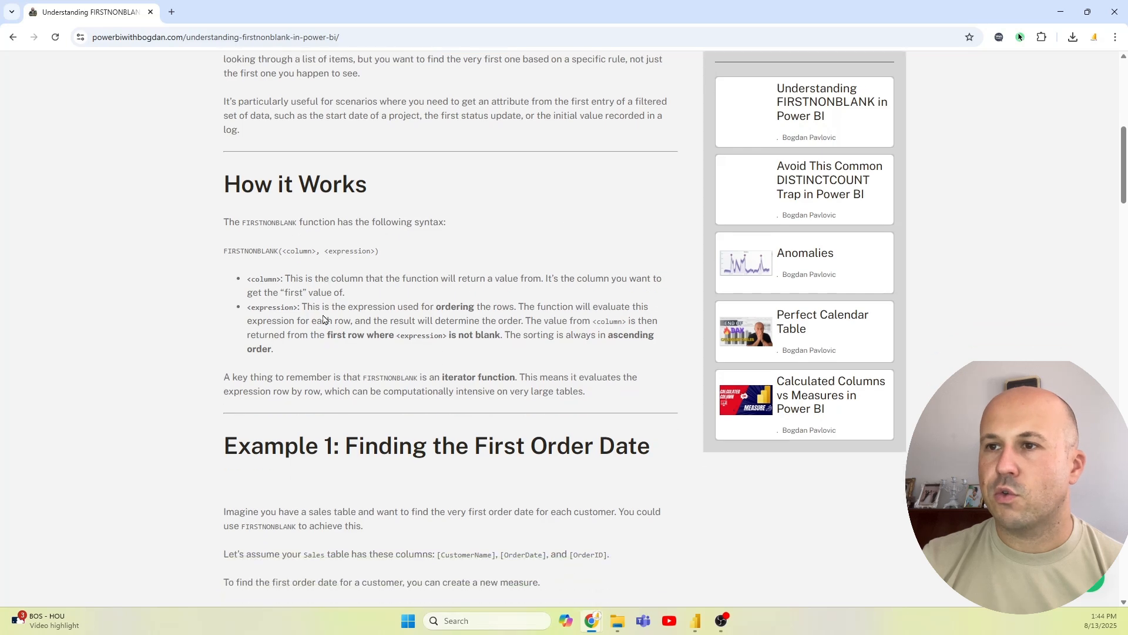
pyautogui.scroll(7, 324, 320)
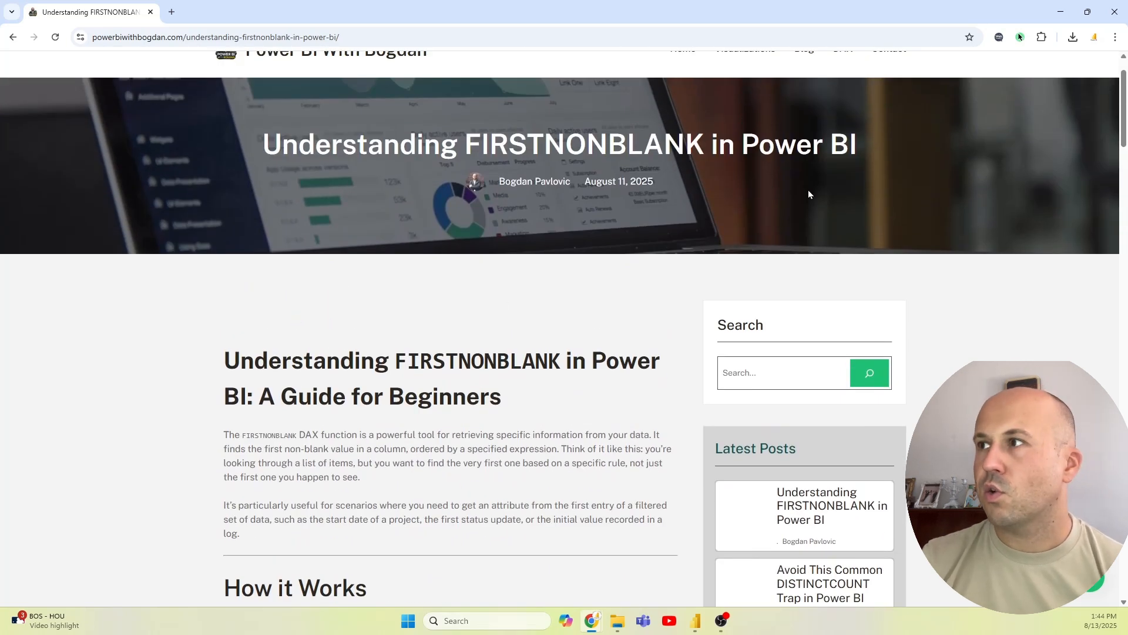
# Step: Switch back to Power BI Desktop and complete FIRSTNONBLANK with 1 as its expression argument, ready for a CALCULATE filter argument
pyautogui.click(1060, 12)
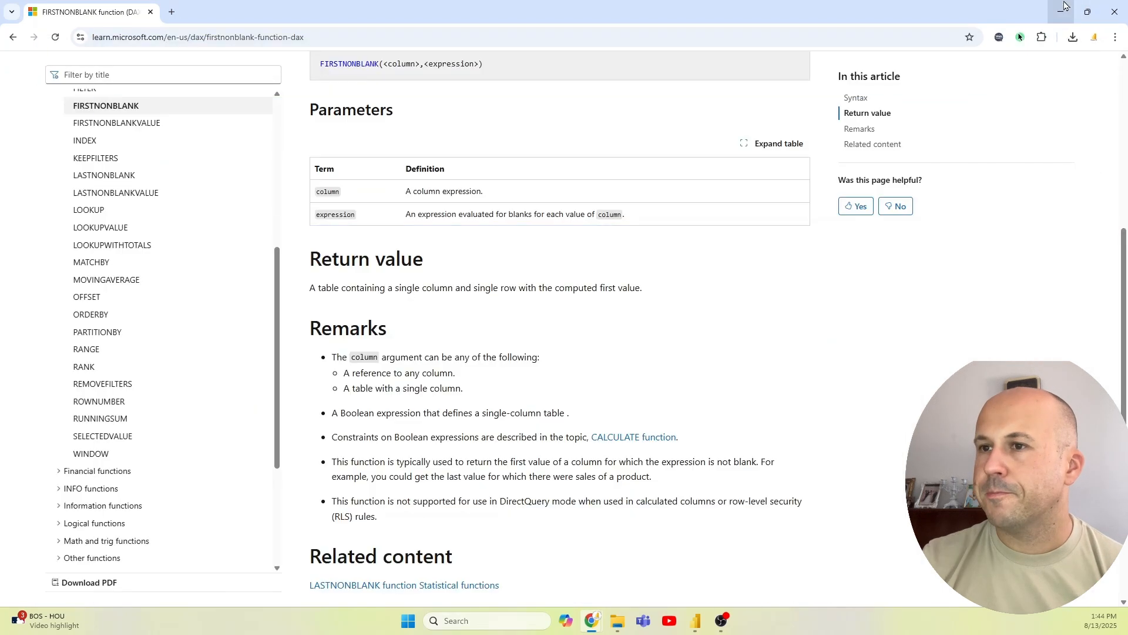
pyautogui.click(696, 621)
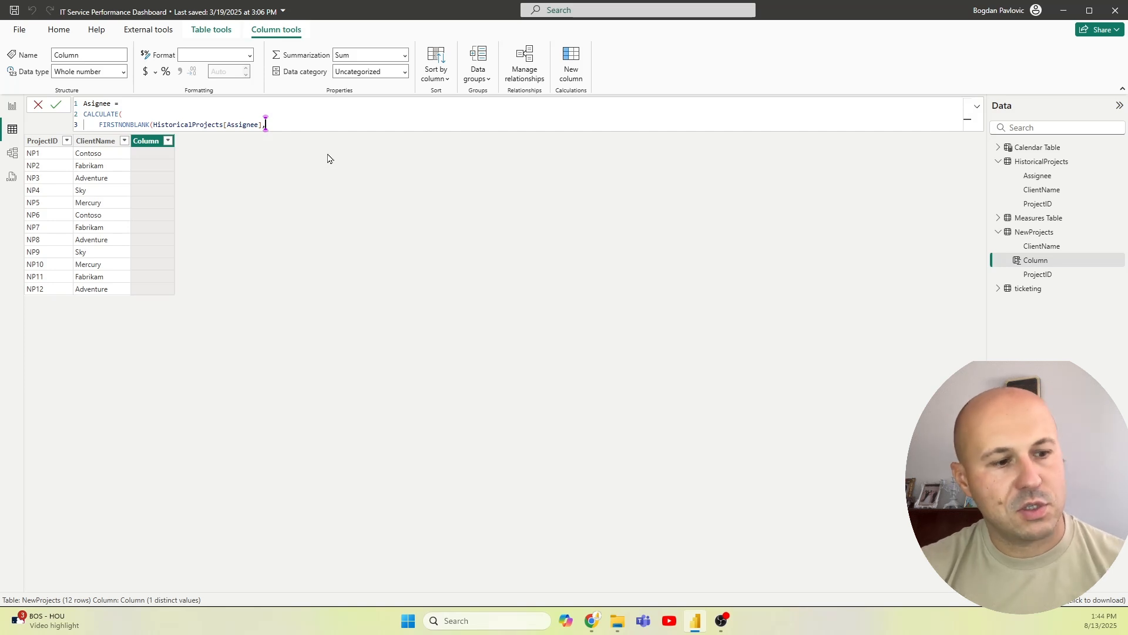
pyautogui.write('1')
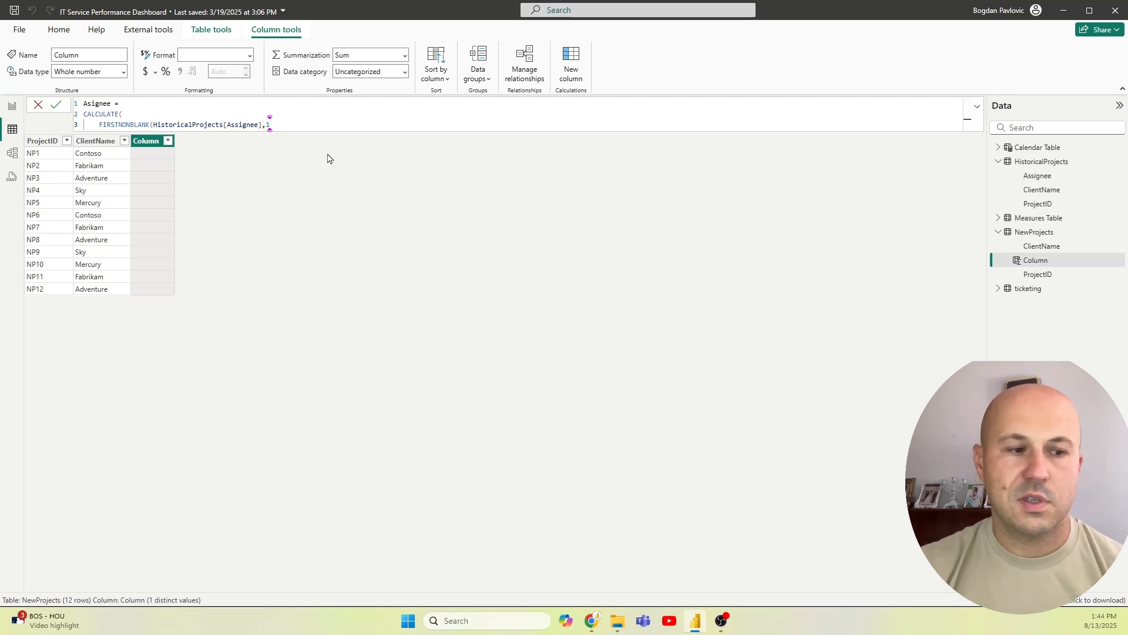
pyautogui.write(')')
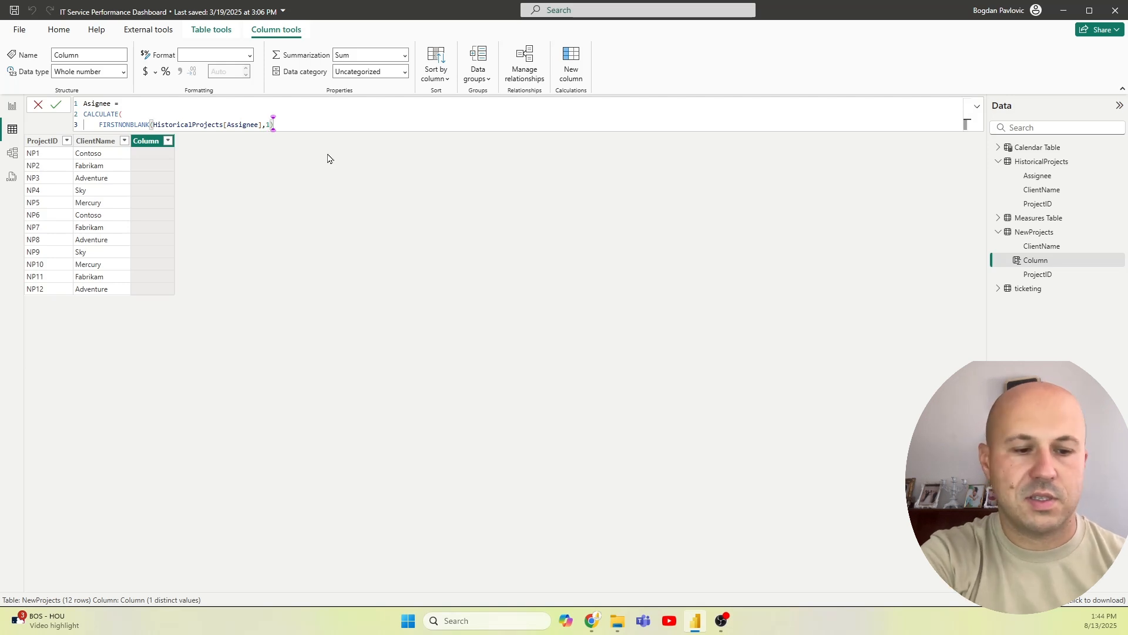
pyautogui.write(',')
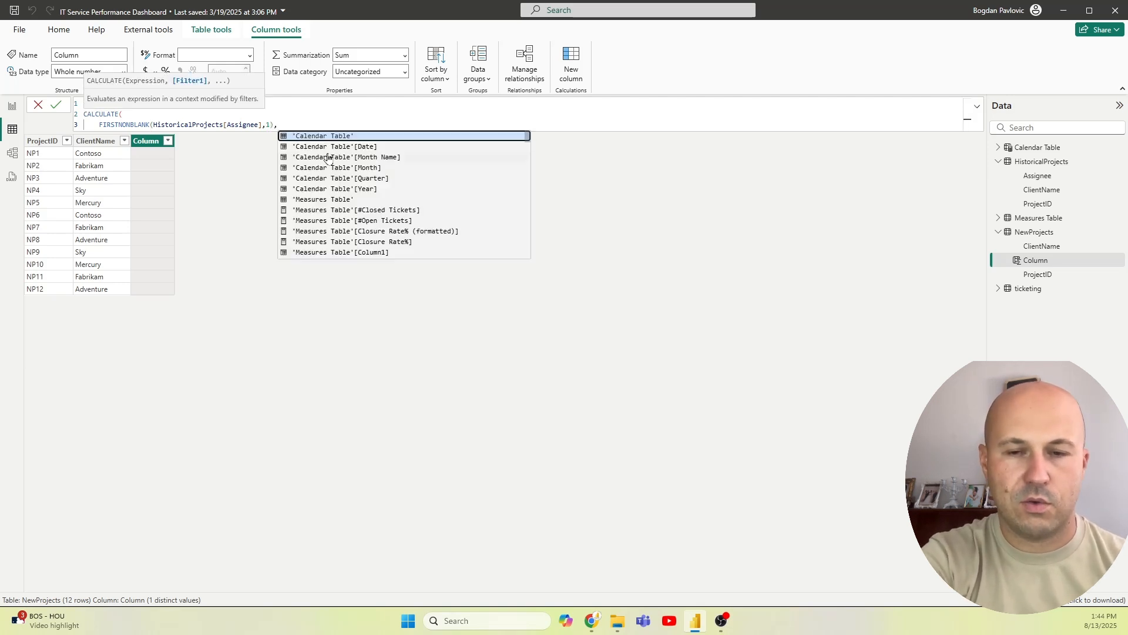
# Step: Add FILTER on a new line as the CALCULATE filter argument, with HistoricalProjects as its table
pyautogui.hotkey('shift', 'Return')
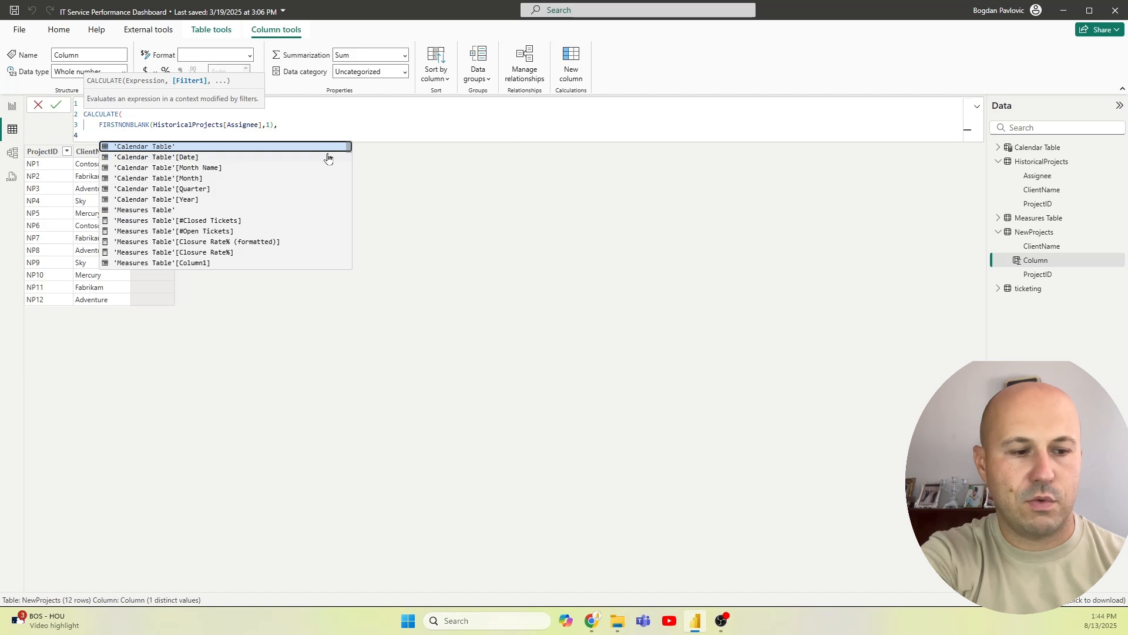
pyautogui.write('filter')
pyautogui.press('Tab')
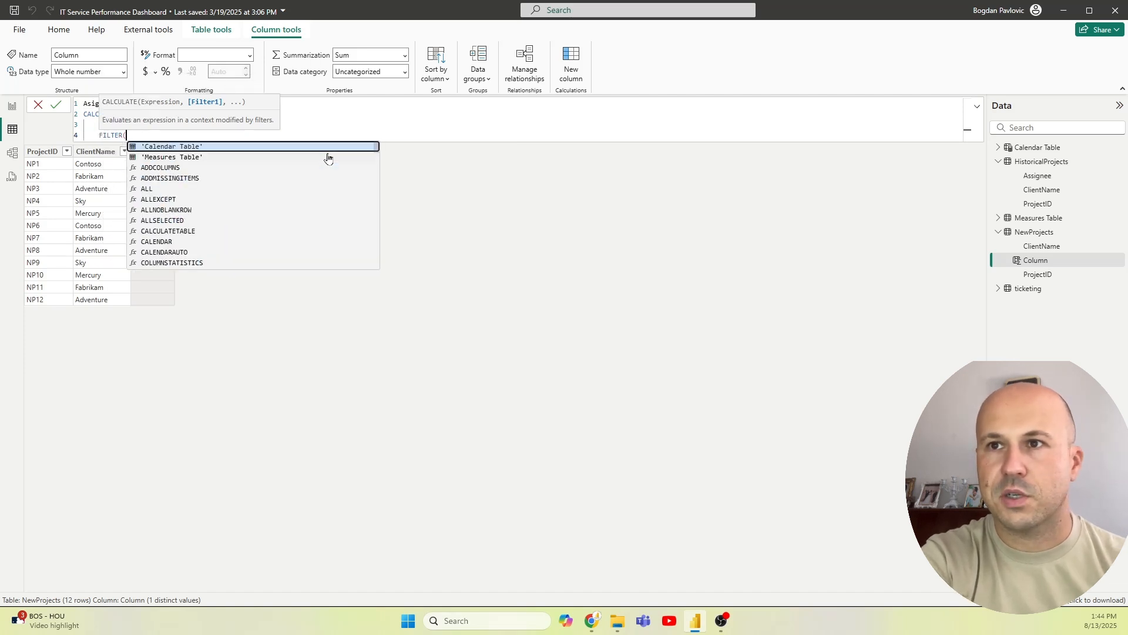
pyautogui.hotkey('shift', 'Return')
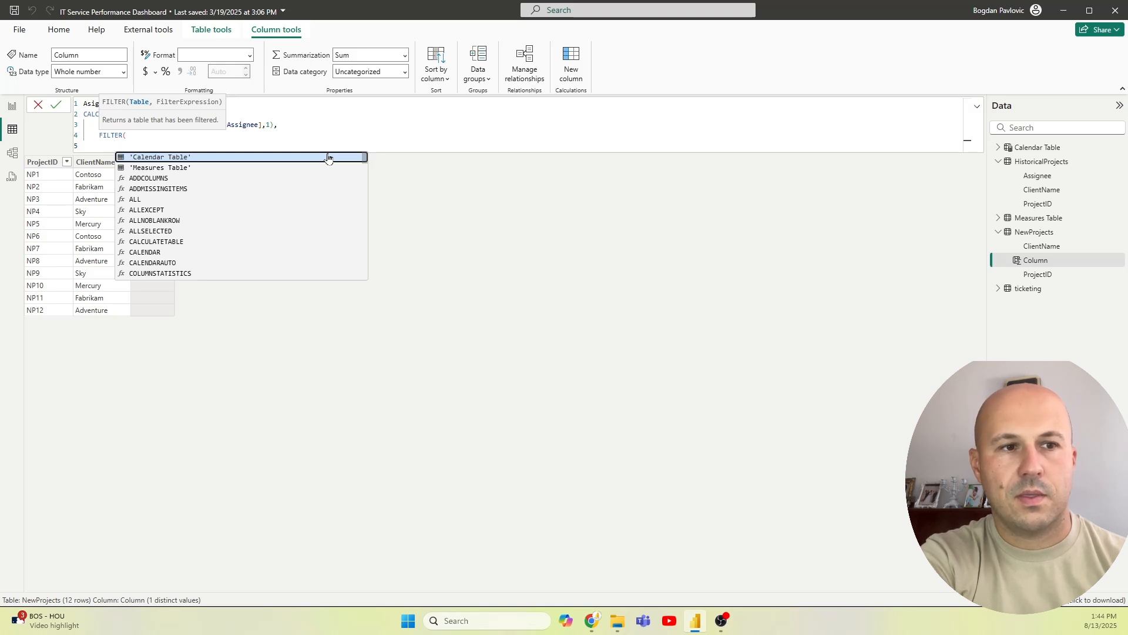
pyautogui.write('cl')
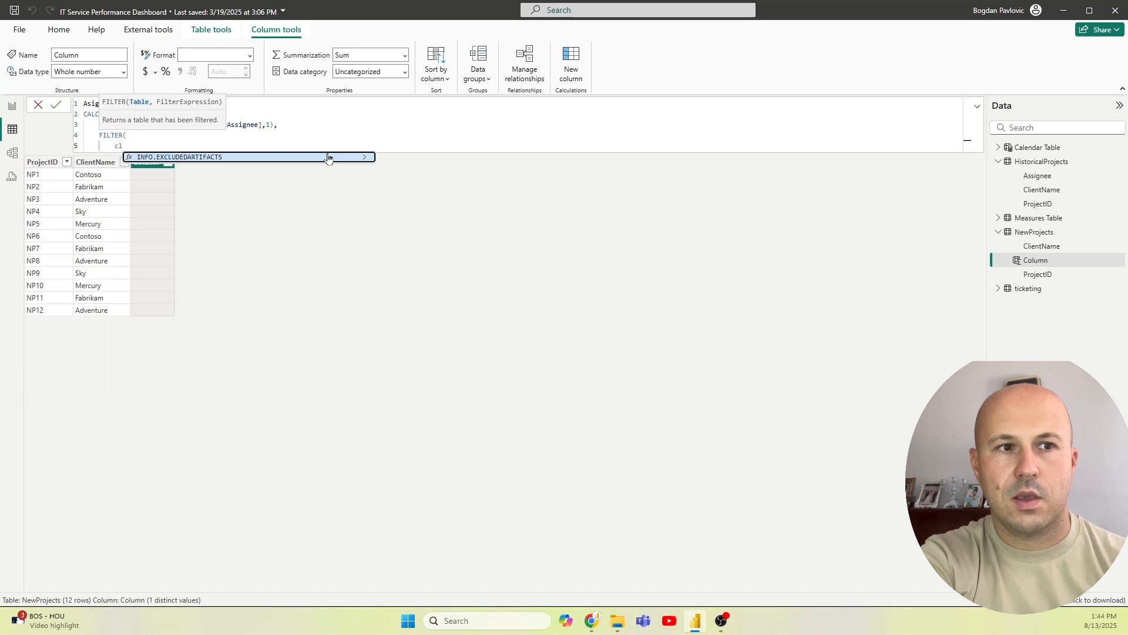
pyautogui.press('BackSpace')
pyautogui.press('BackSpace')
pyautogui.write('histor')
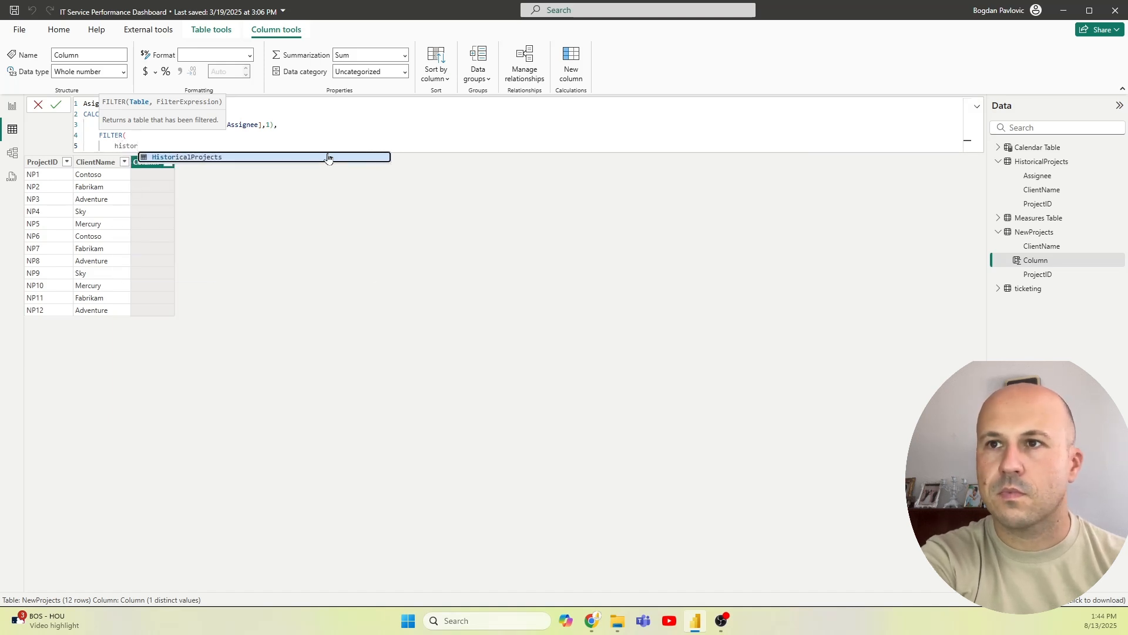
pyautogui.click(328, 158)
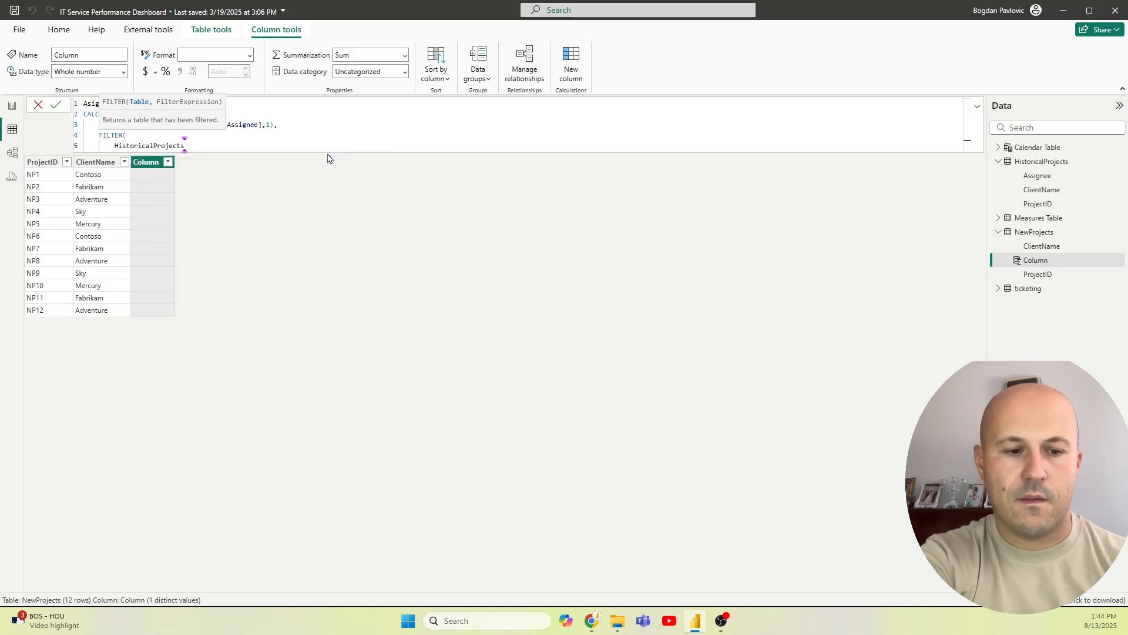
pyautogui.write(',')
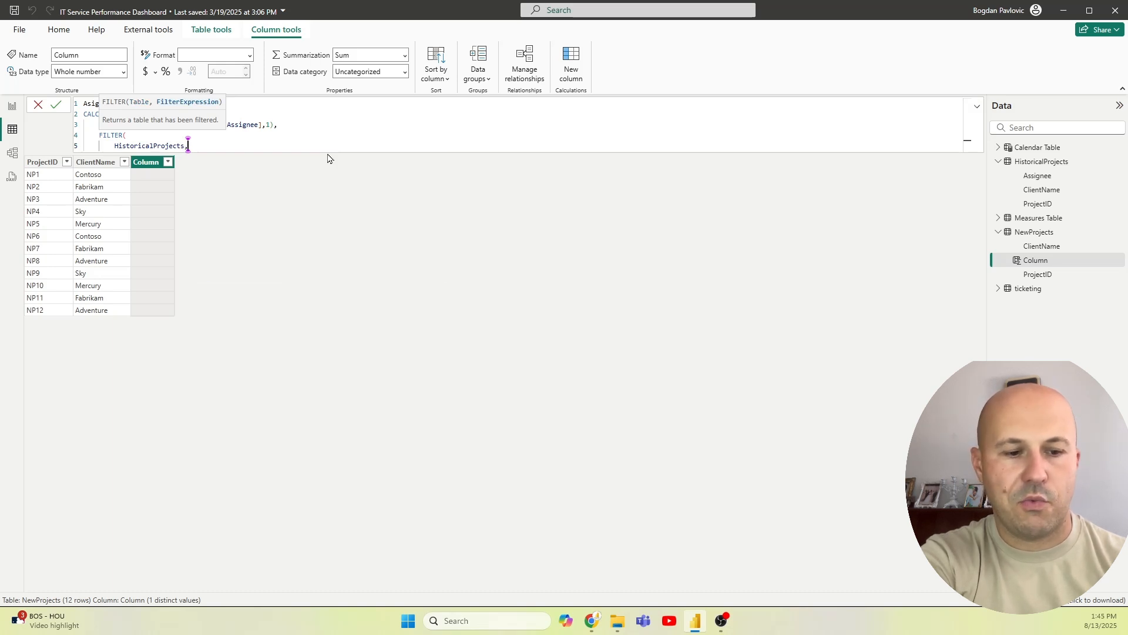
# Step: Enter the filter condition HistoricalProjects[ClientName]=EARLIER(NewProjects[ClientName])
pyautogui.write('client')
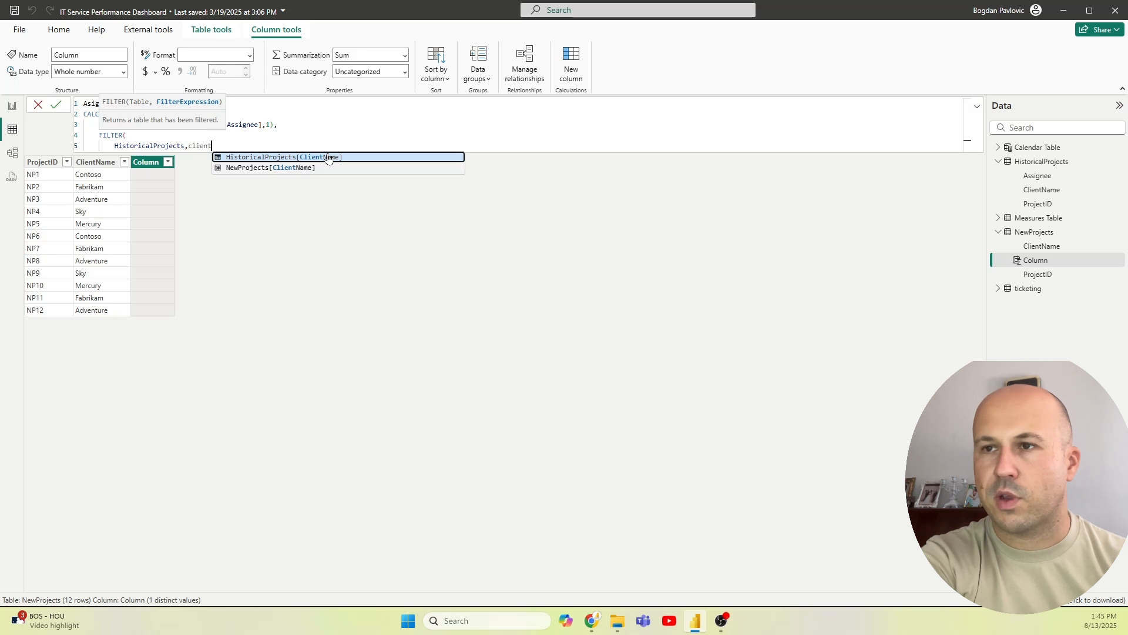
pyautogui.click(329, 157)
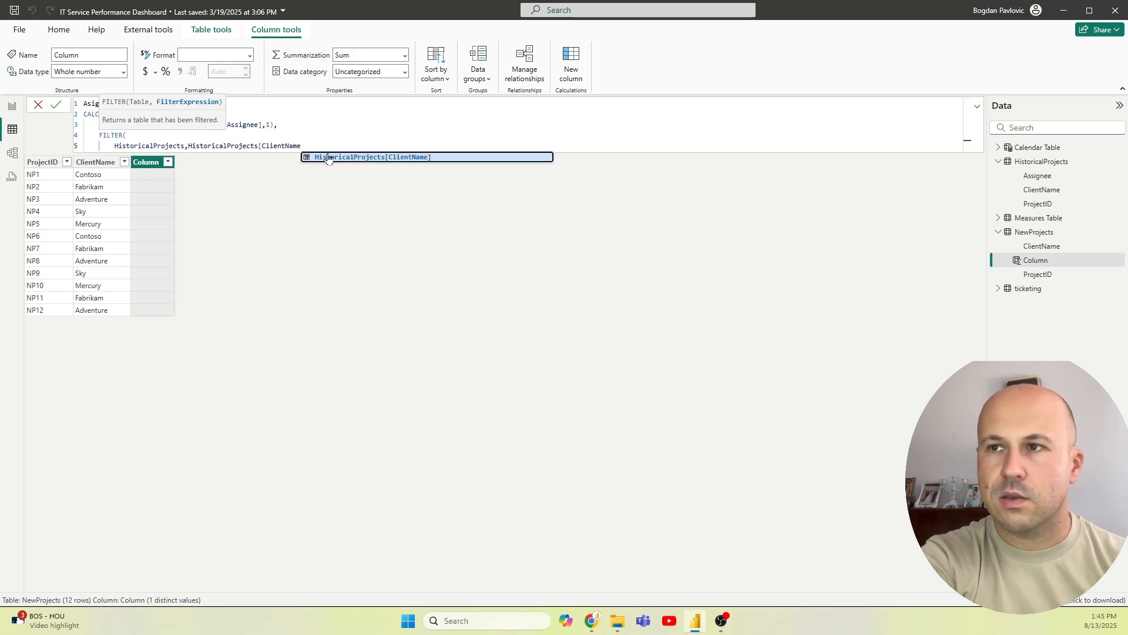
pyautogui.write(']=')
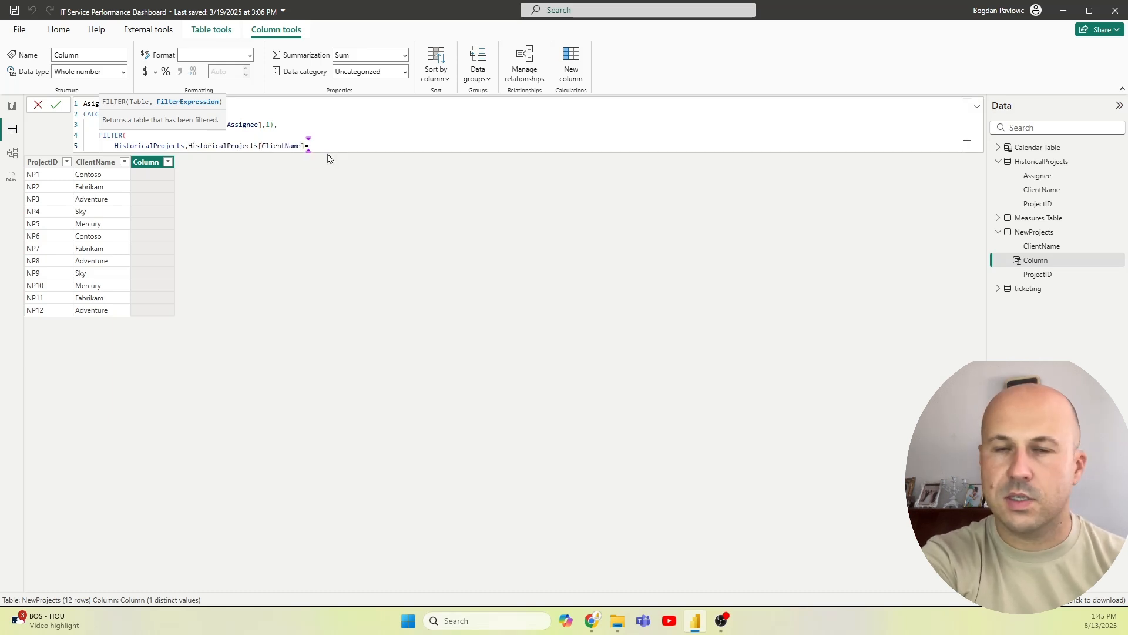
pyautogui.write('ear')
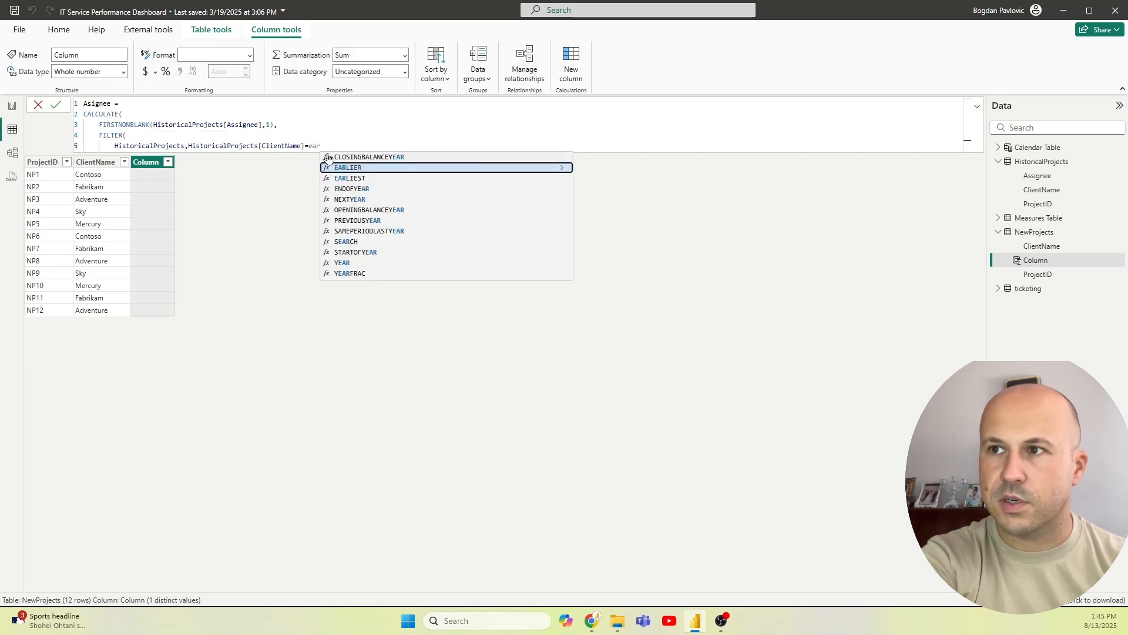
pyautogui.press('Tab')
pyautogui.write('client')
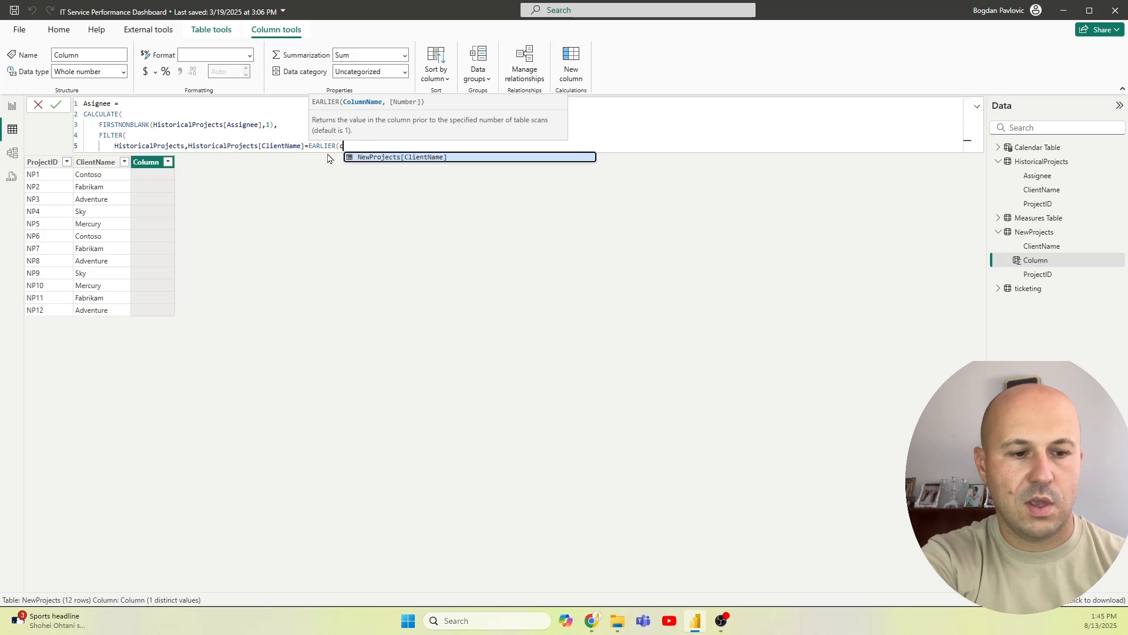
pyautogui.press('Tab')
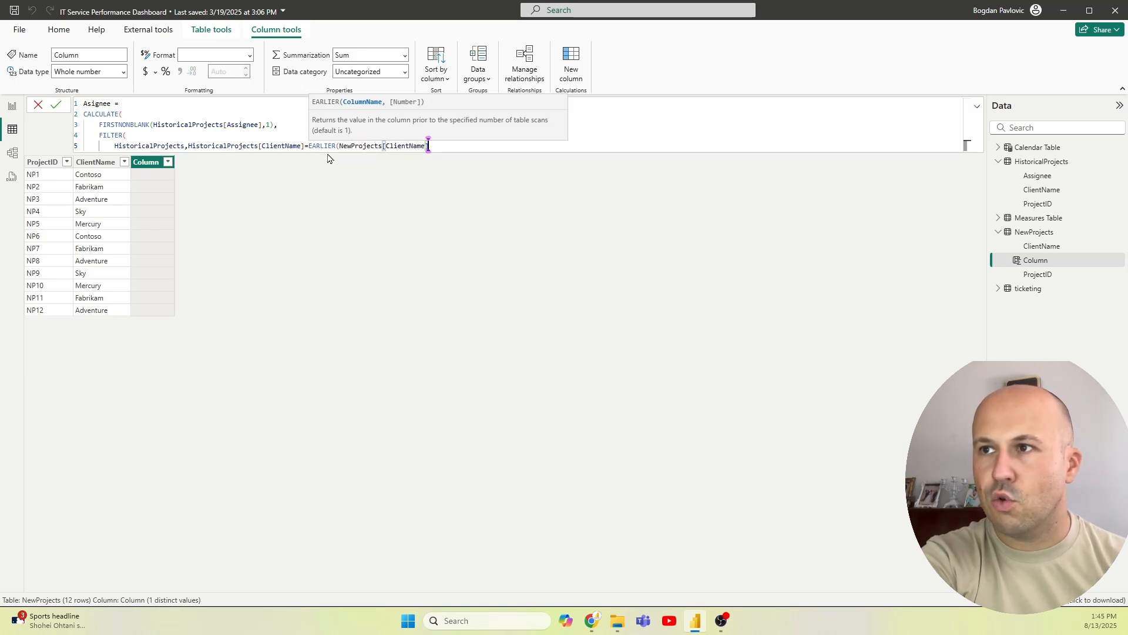
pyautogui.write(')')
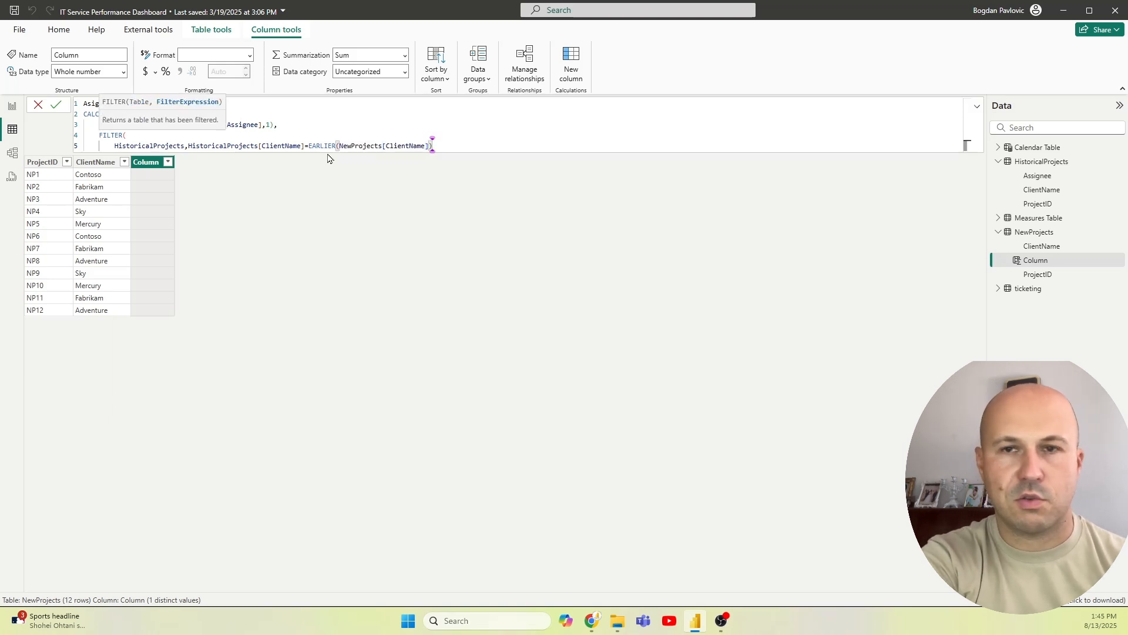
# Step: Close the FILTER and CALCULATE functions on separate lines and commit the Asignee calculated column formula
pyautogui.hotkey('shift', 'Return')
pyautogui.write(')')
pyautogui.hotkey('shift', 'Return')
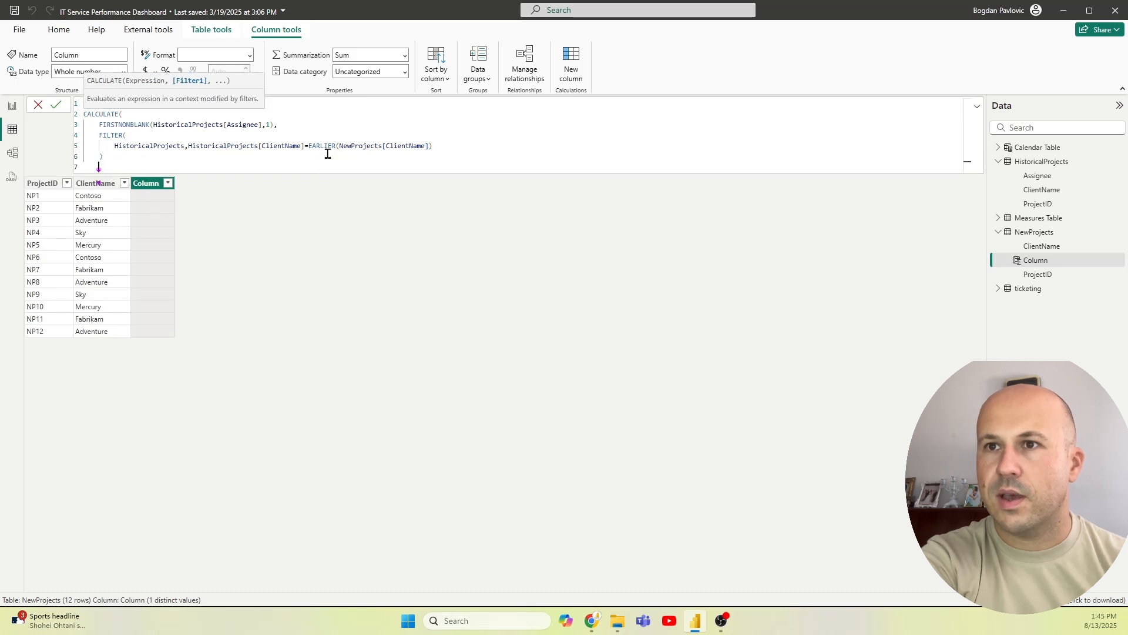
pyautogui.write(')')
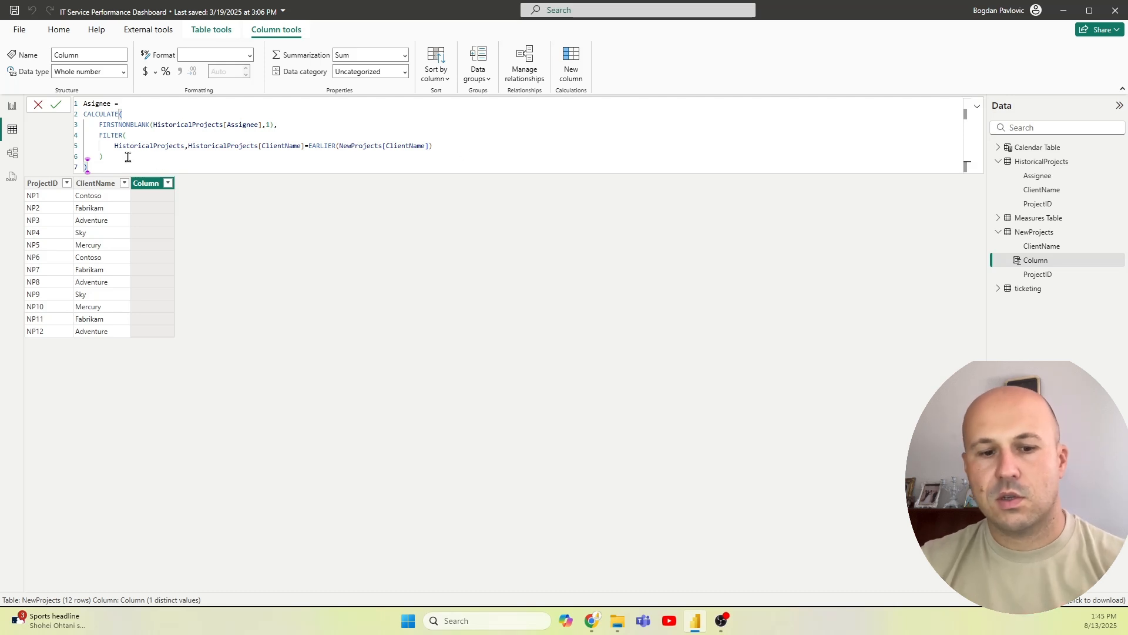
pyautogui.press('Return')
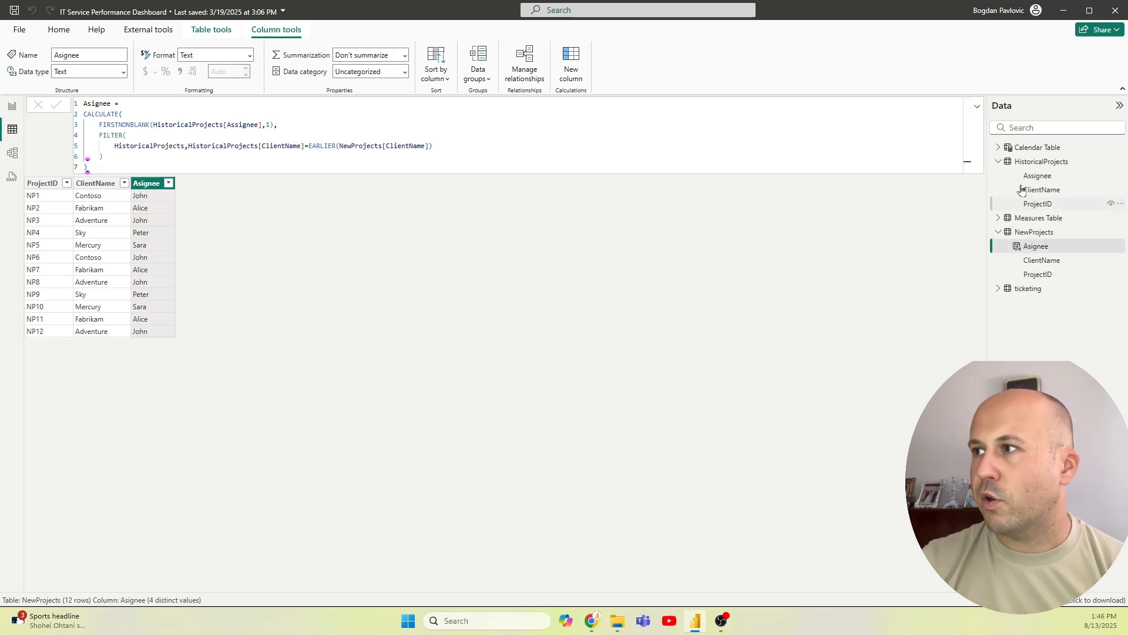
# Step: Compare the assignees per client in the NewProjects table with those in the HistoricalProjects table
pyautogui.click(1038, 167)
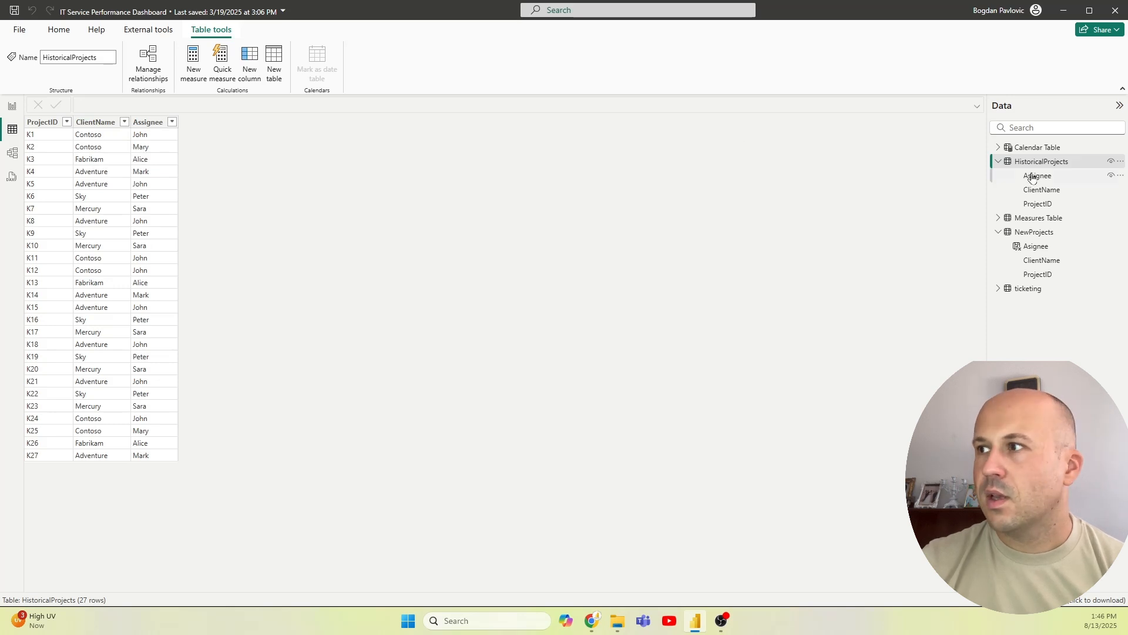
pyautogui.click(1027, 232)
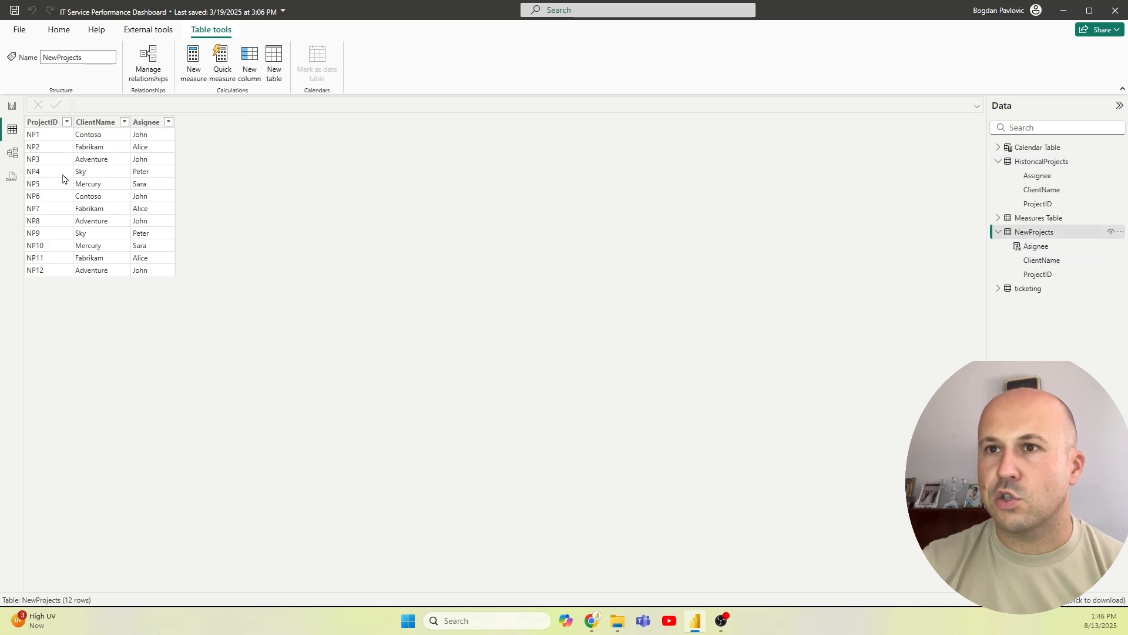
pyautogui.click(1058, 162)
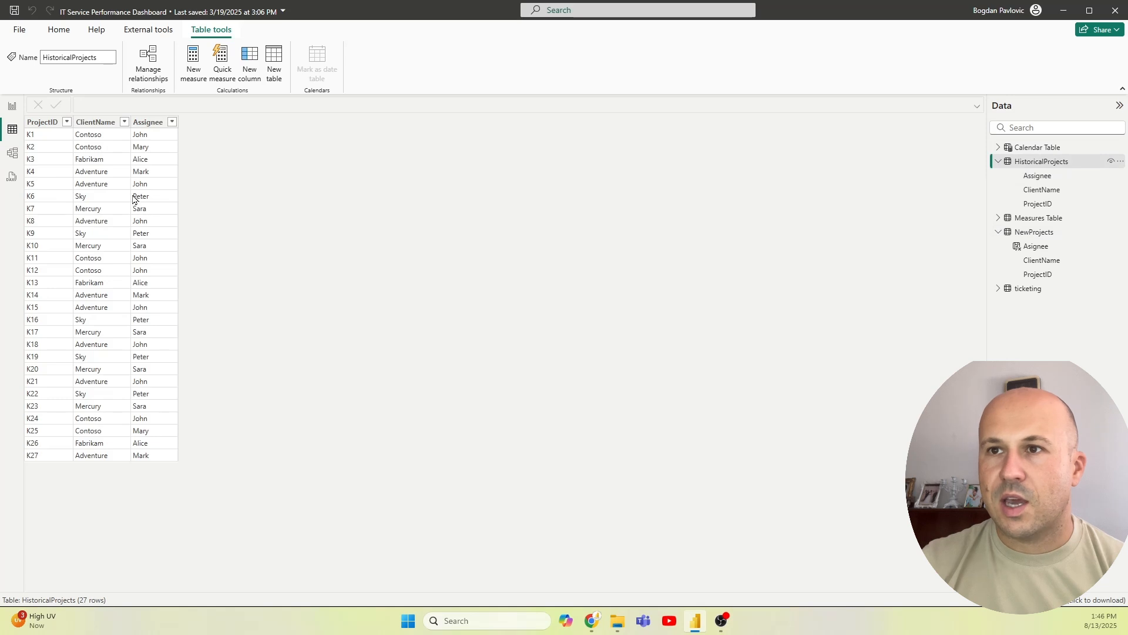